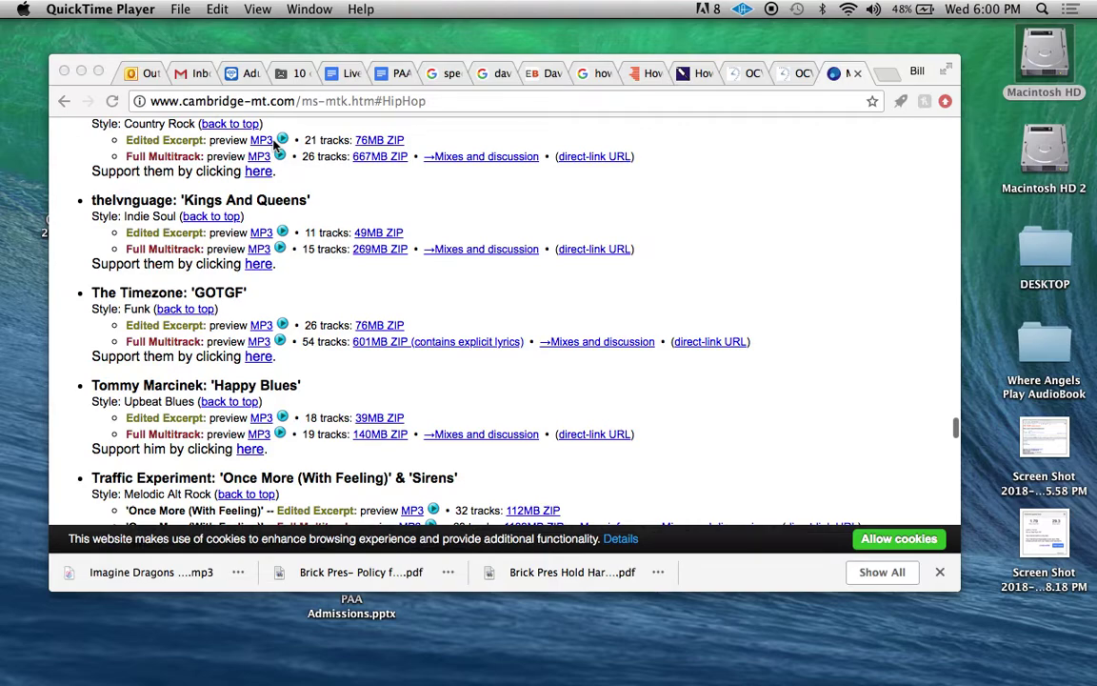
Preview the edited excerpt of The Timezone's 'GOTGF' and download its 26-track 76MB ZIP
{"action": "left_click", "coordinate": [284, 326]}
{"action": "key", "text": "XF86AudioRaiseVolume"}
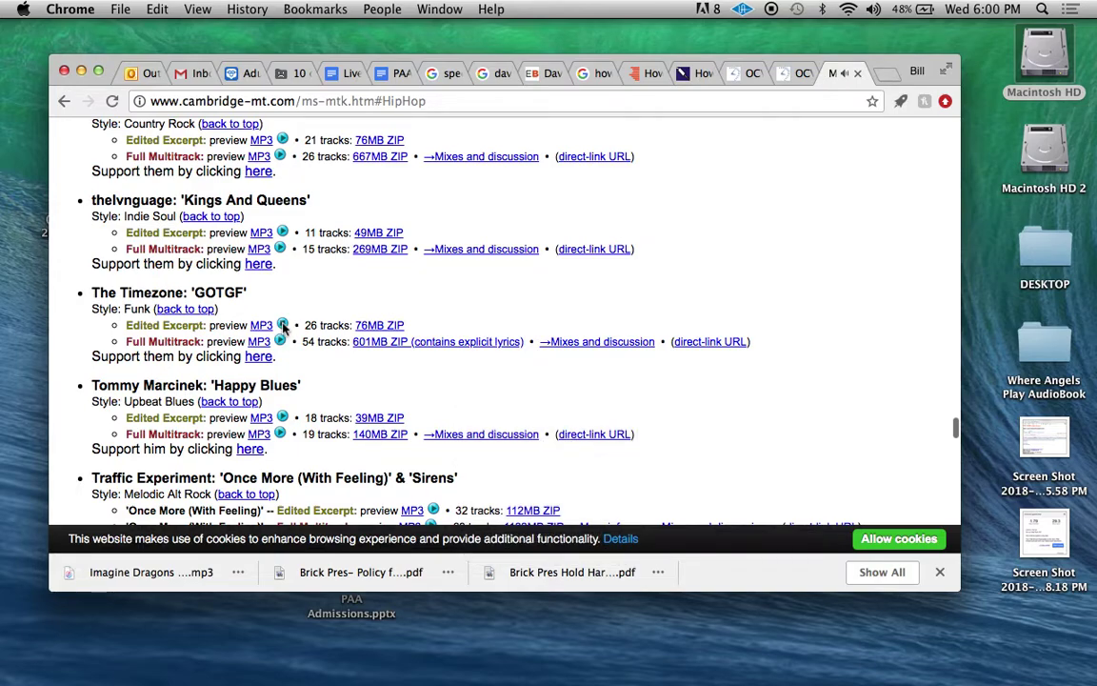
{"action": "left_click", "coordinate": [283, 326]}
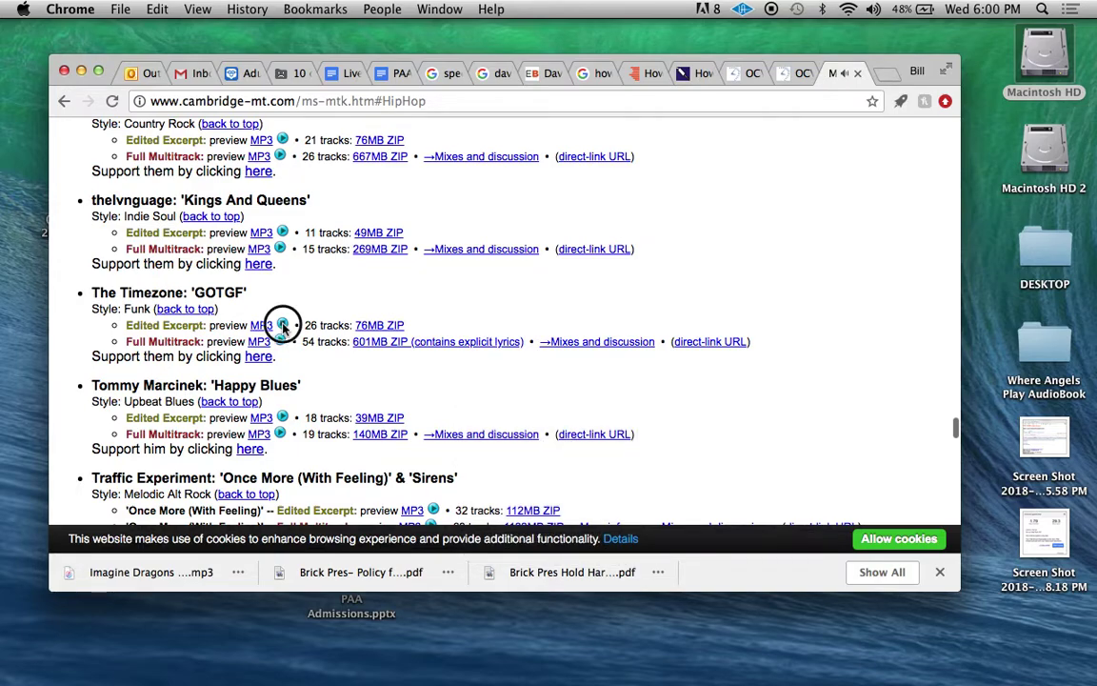
{"action": "left_click", "coordinate": [378, 326]}
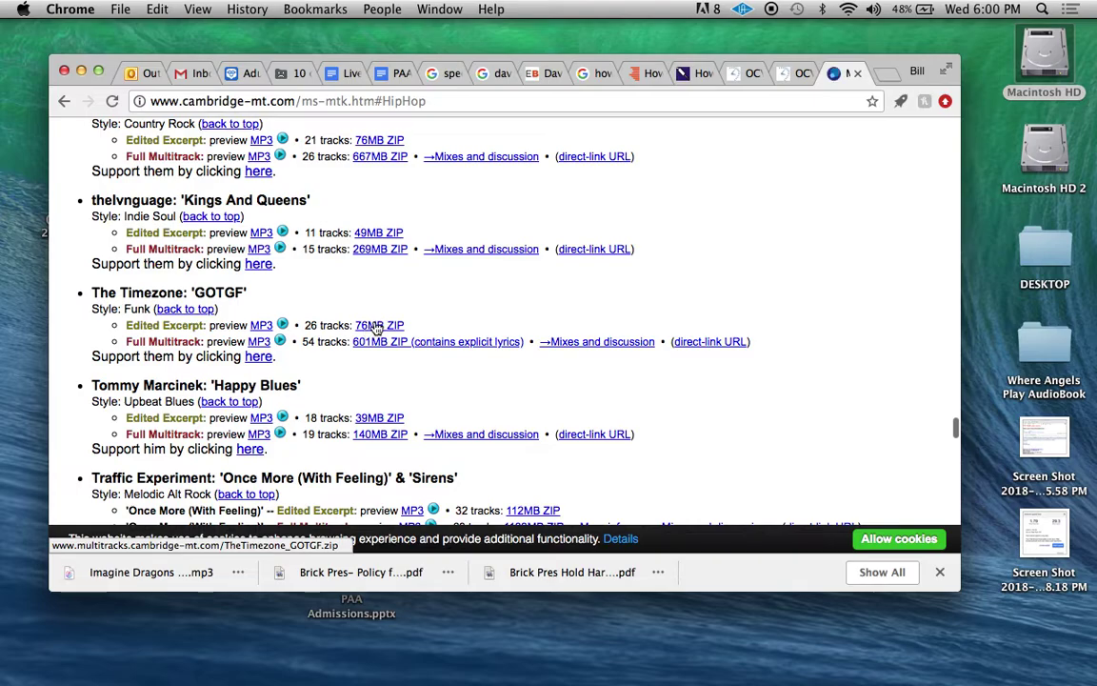
{"action": "left_click", "coordinate": [377, 326]}
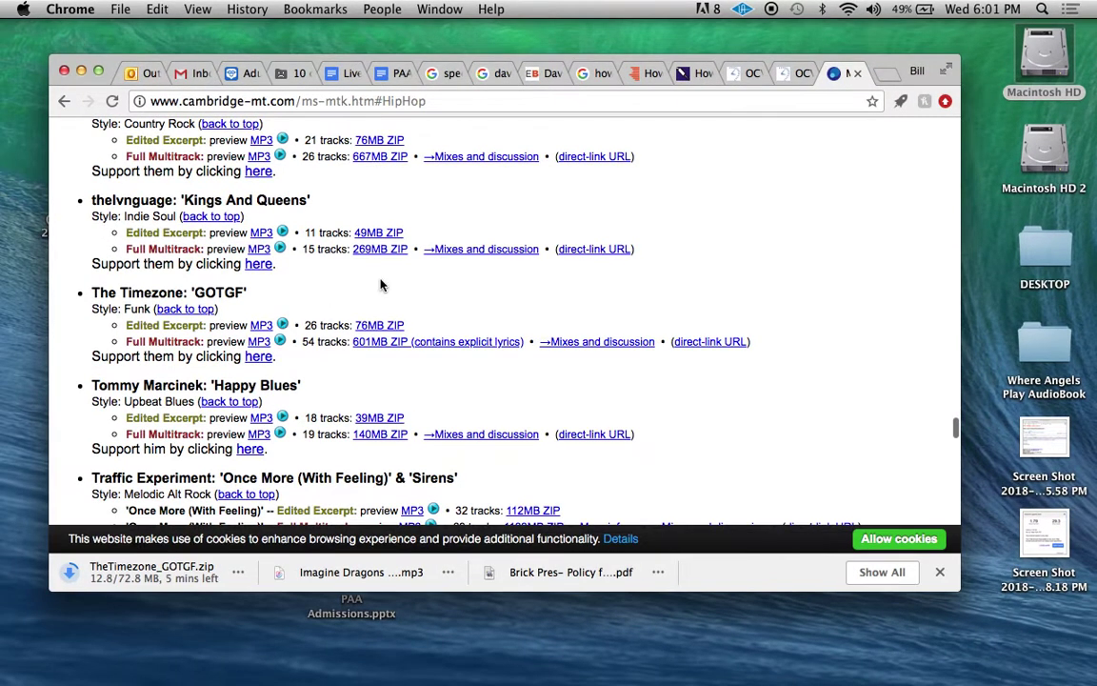
Switch to Finder, open the Downloads folder and select the newest file, the ZIP still being downloaded
{"action": "left_click", "coordinate": [1052, 57]}
{"action": "double_click", "coordinate": [1052, 57]}
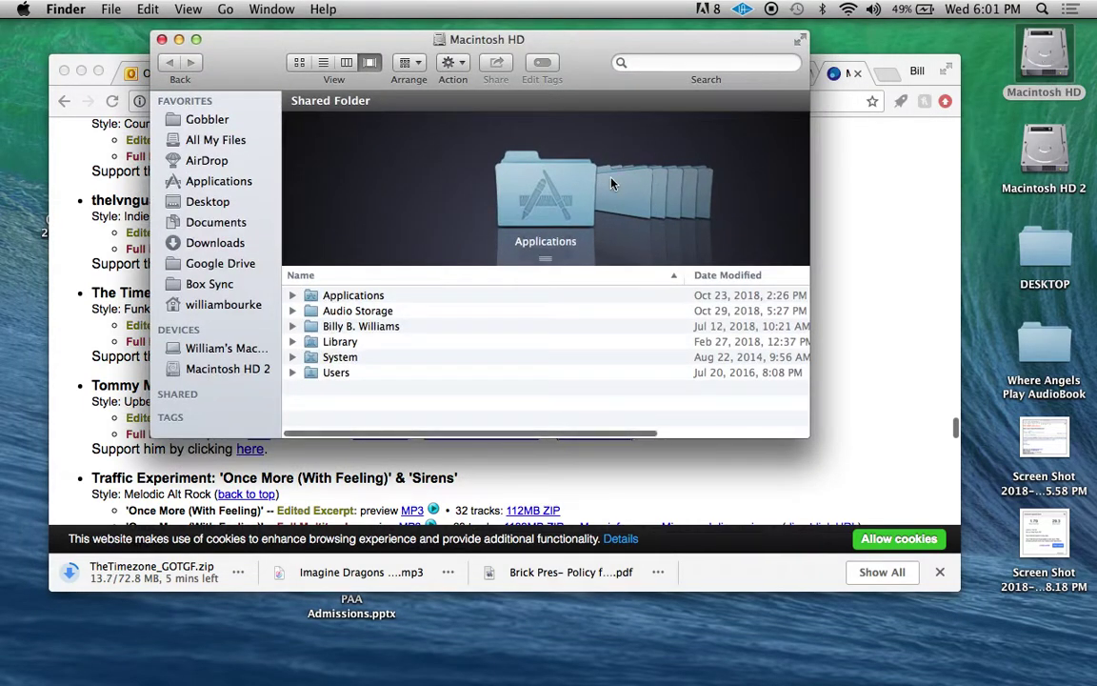
{"action": "left_click", "coordinate": [216, 243]}
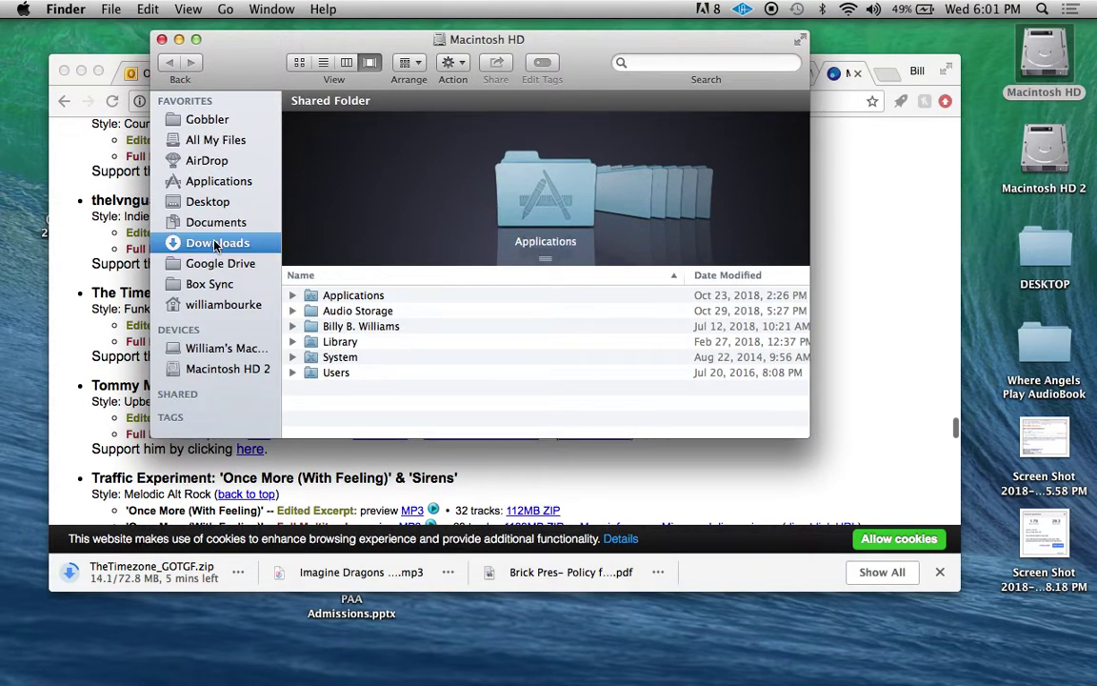
{"action": "scroll", "coordinate": [410, 191], "scroll_direction": "up", "scroll_amount": 15}
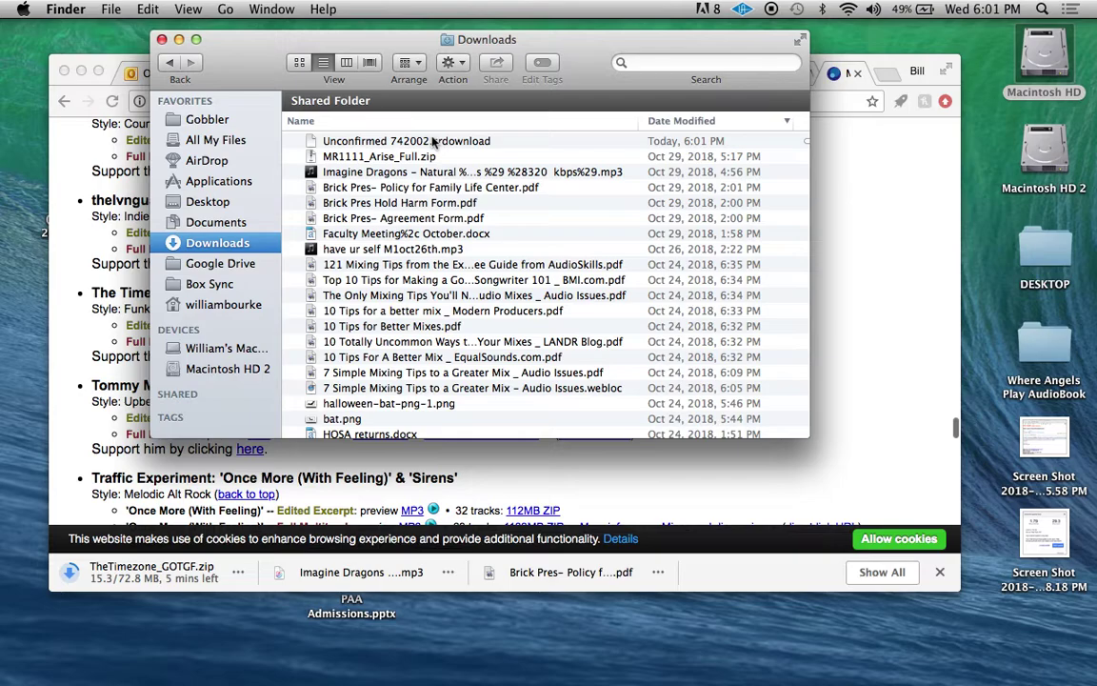
{"action": "left_click", "coordinate": [433, 141]}
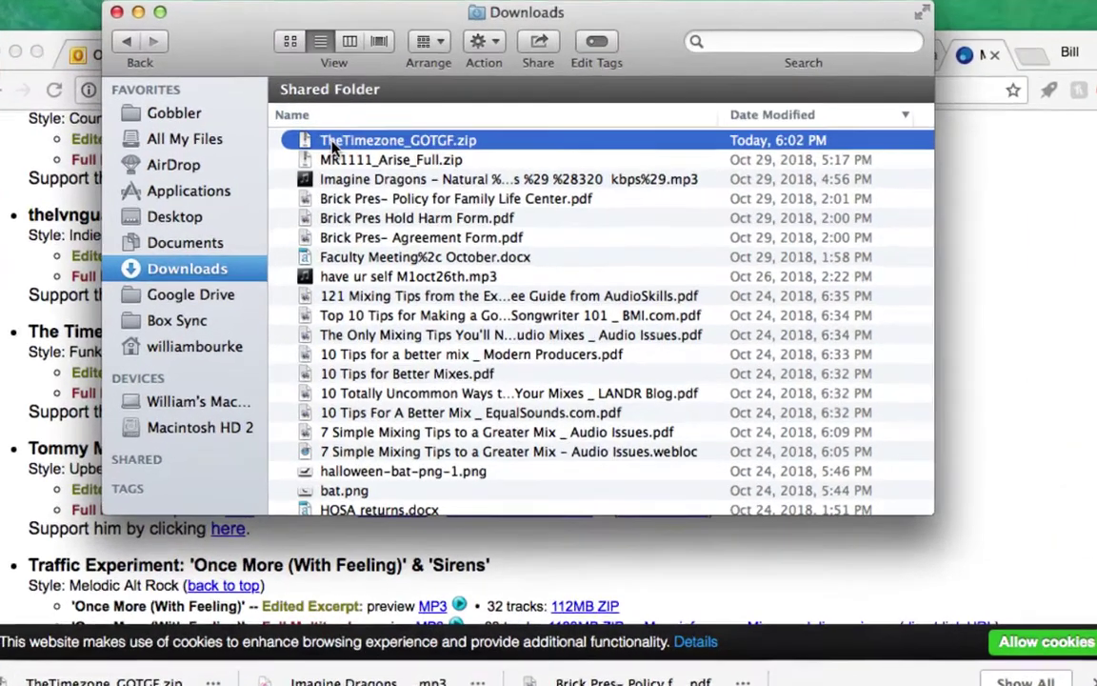
Extract the downloaded archive TheTimezone_GOTGF.zip in the Downloads folder
{"action": "left_click", "coordinate": [346, 162]}
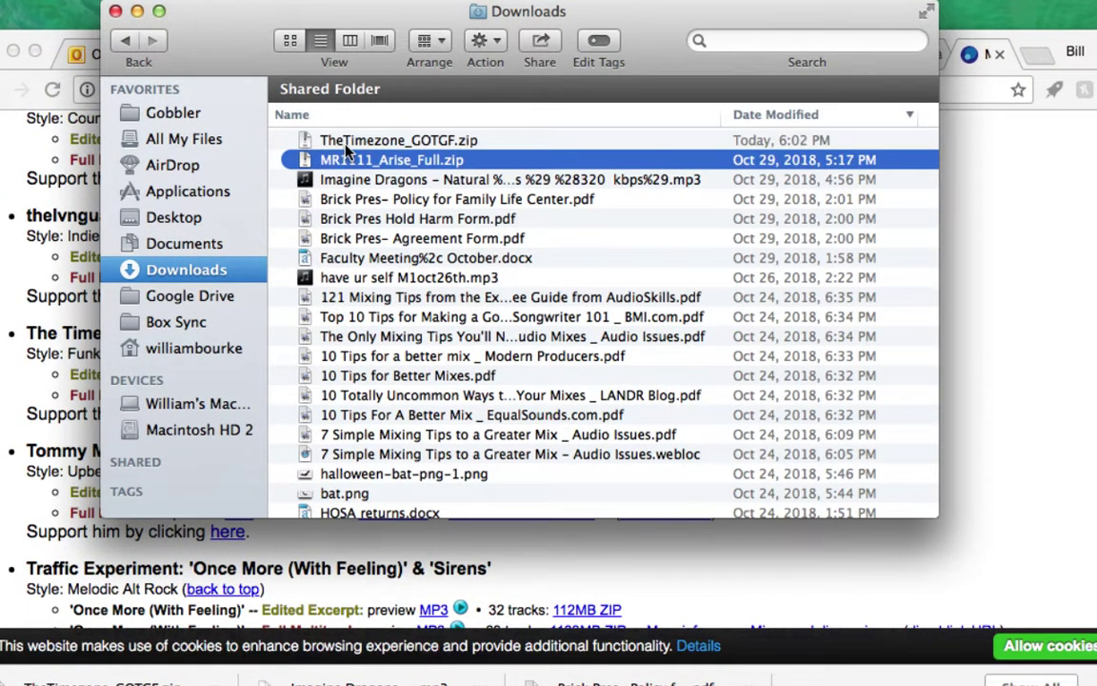
{"action": "left_click", "coordinate": [346, 145]}
{"action": "double_click", "coordinate": [346, 143]}
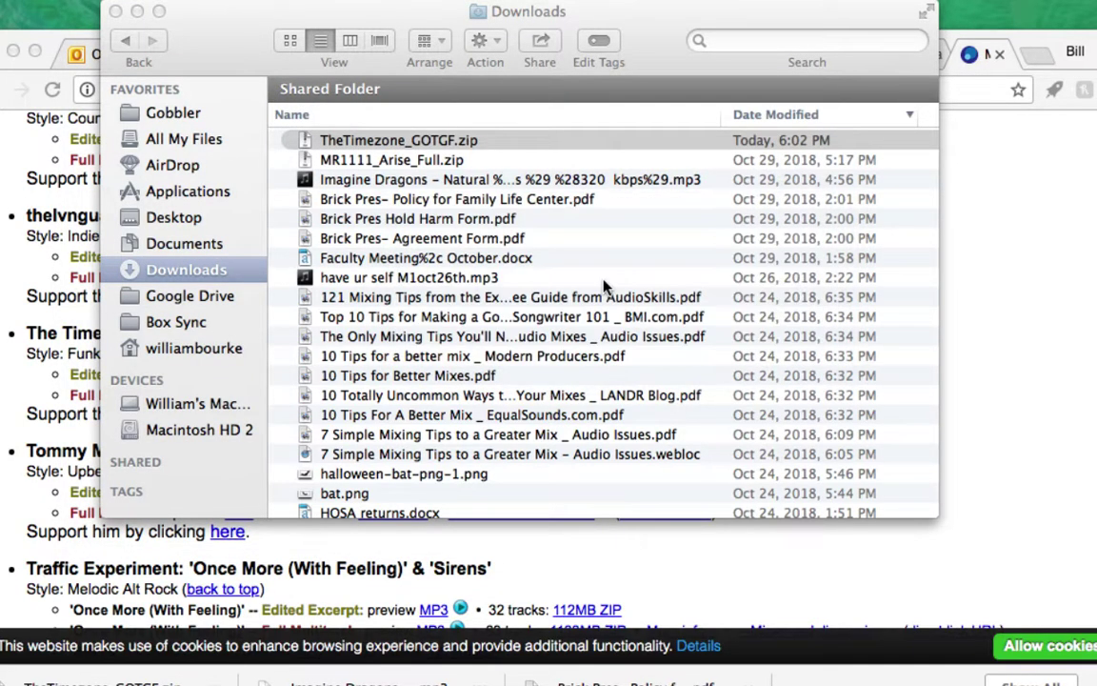
Open the extracted TheTimezone_GOTGF folder and look through its list of WAV tracks
{"action": "scroll", "coordinate": [403, 329], "scroll_direction": "down", "scroll_amount": 5}
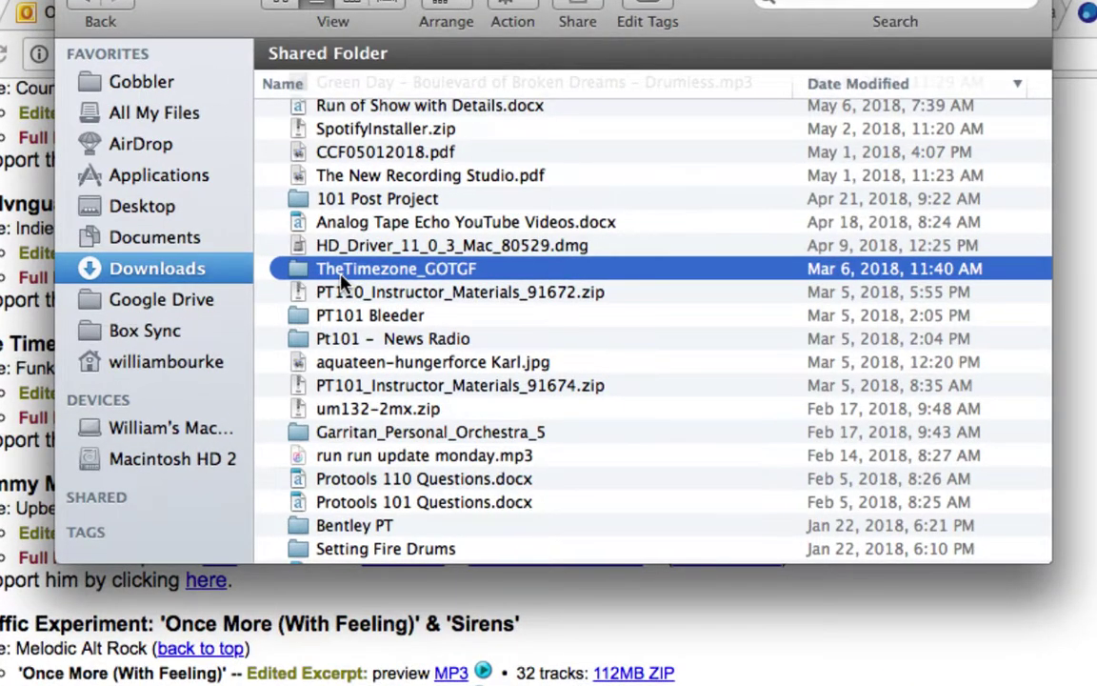
{"action": "double_click", "coordinate": [341, 272]}
{"action": "scroll", "coordinate": [341, 286], "scroll_direction": "down", "scroll_amount": 4}
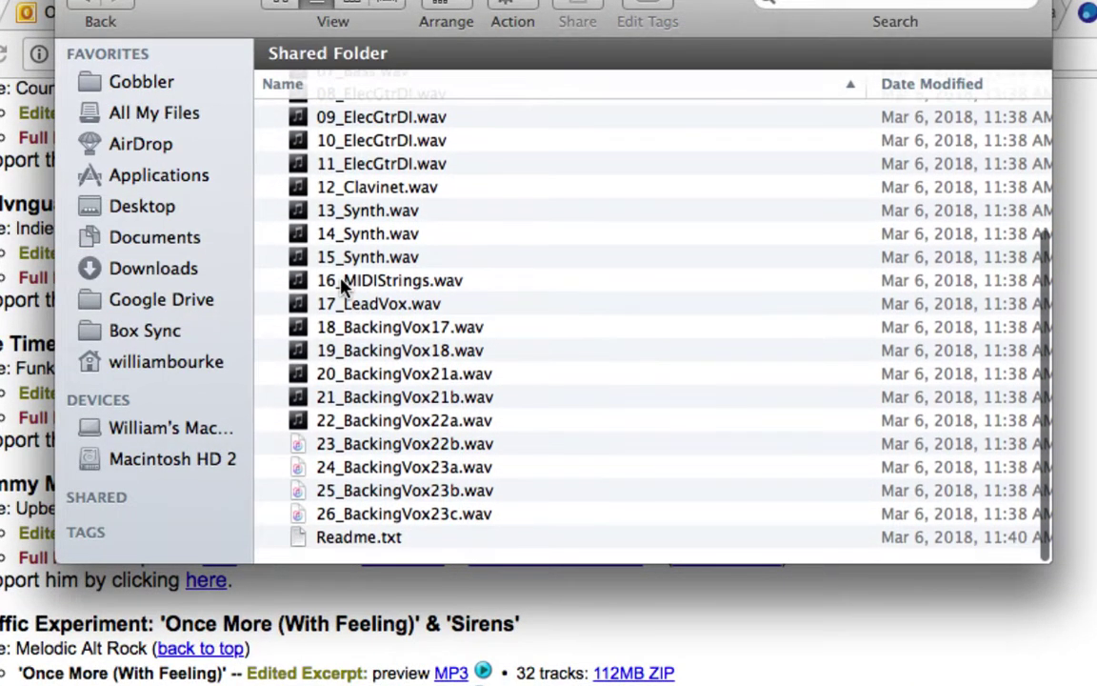
{"action": "scroll", "coordinate": [341, 281], "scroll_direction": "up", "scroll_amount": 4}
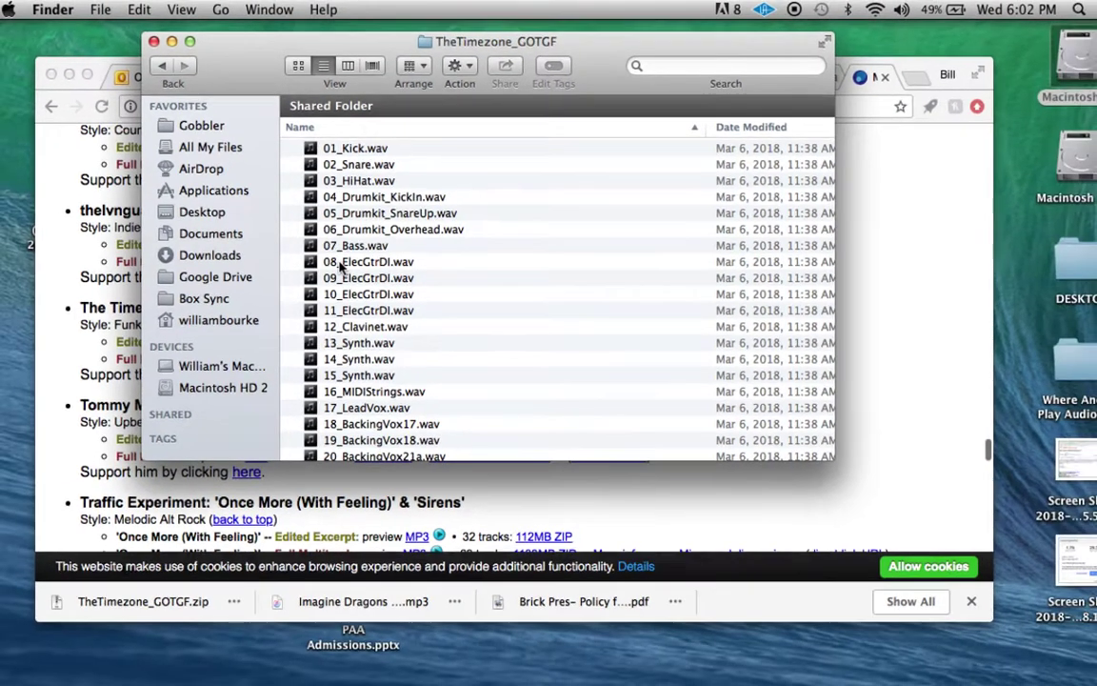
Inspect the file information of 08_ElecGtrDI.wav for its audio format details, then close the information window
{"action": "left_click", "coordinate": [363, 279]}
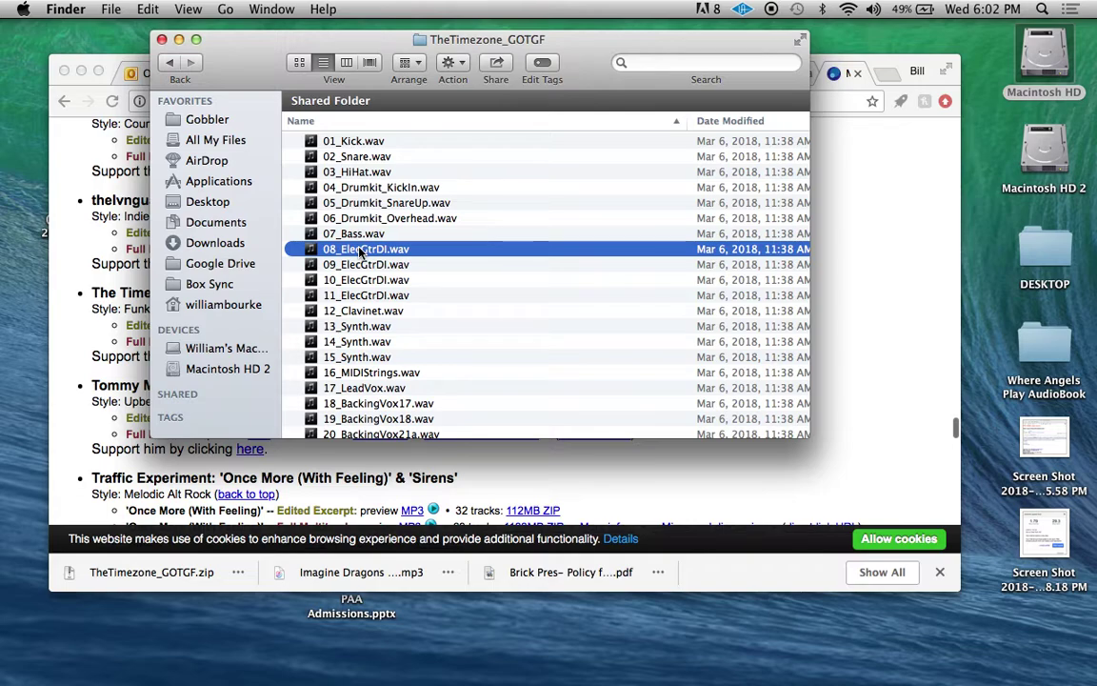
{"action": "right_click", "coordinate": [360, 250]}
{"action": "left_click", "coordinate": [381, 327]}
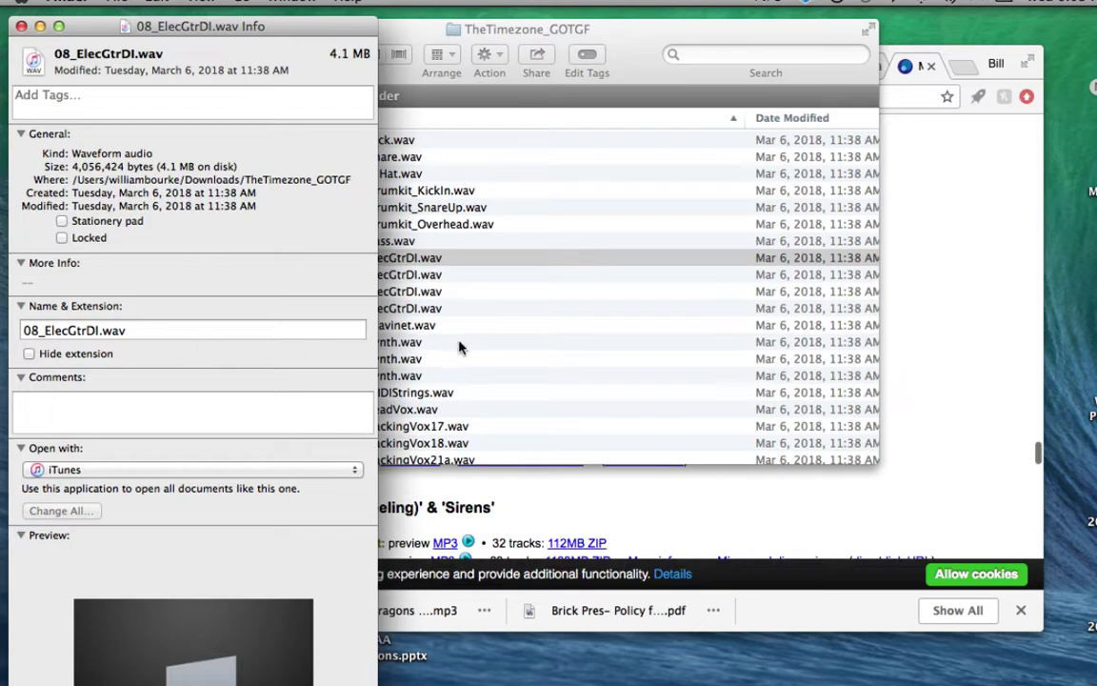
{"action": "scroll", "coordinate": [452, 278], "scroll_direction": "right", "scroll_amount": 5}
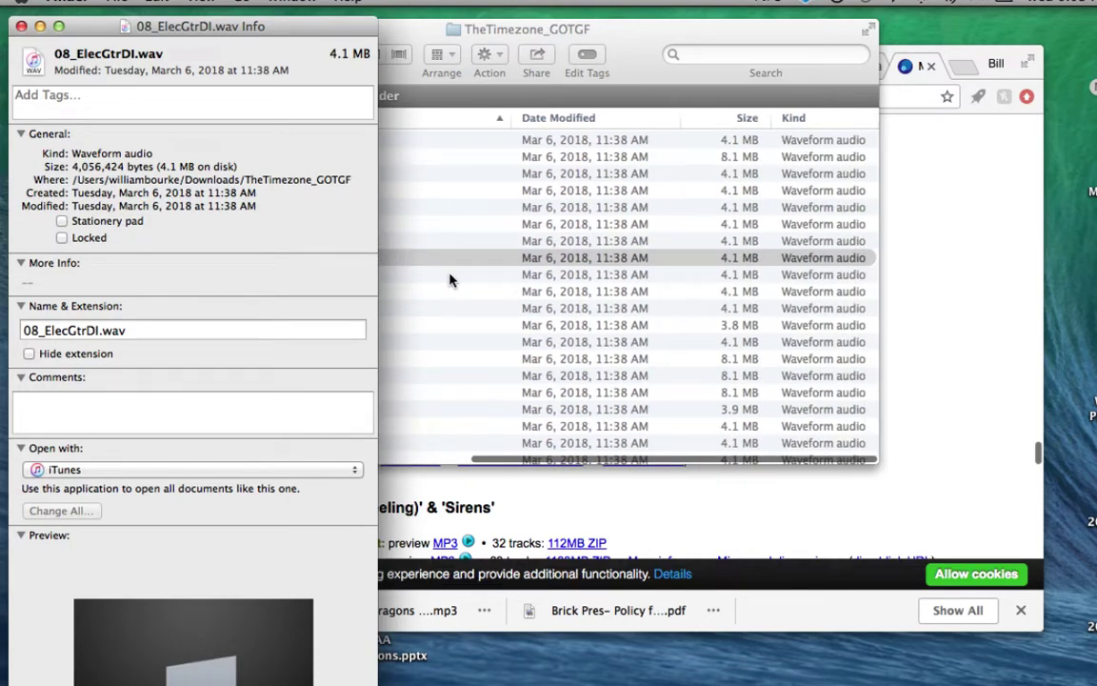
{"action": "scroll", "coordinate": [451, 278], "scroll_direction": "left", "scroll_amount": 5}
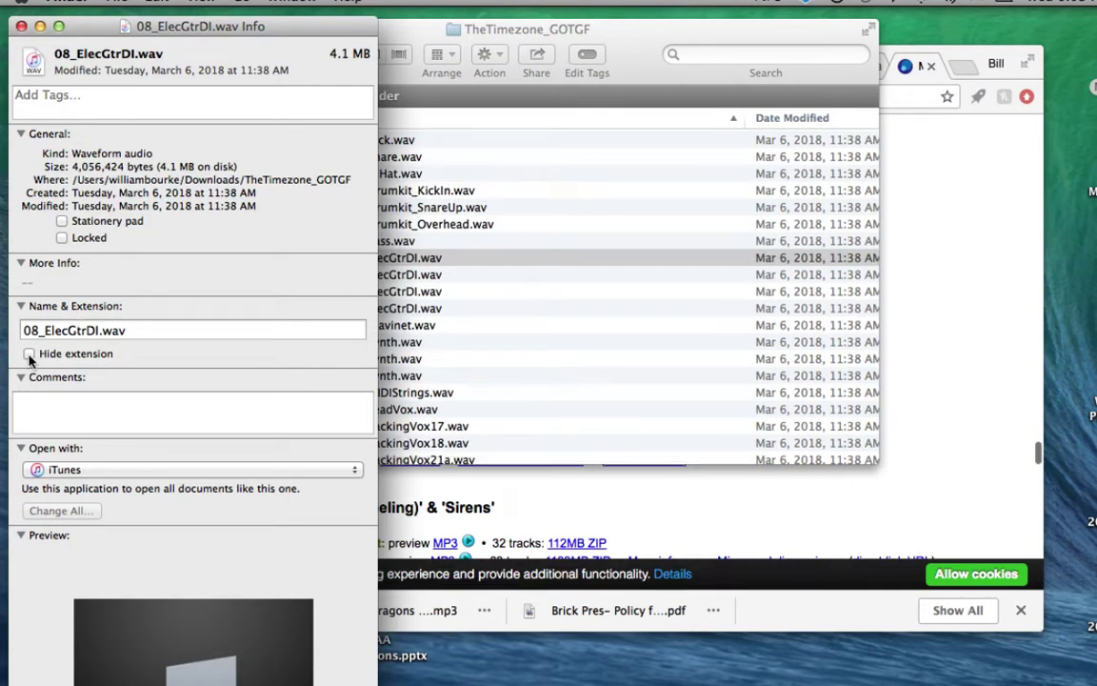
{"action": "left_click", "coordinate": [20, 266]}
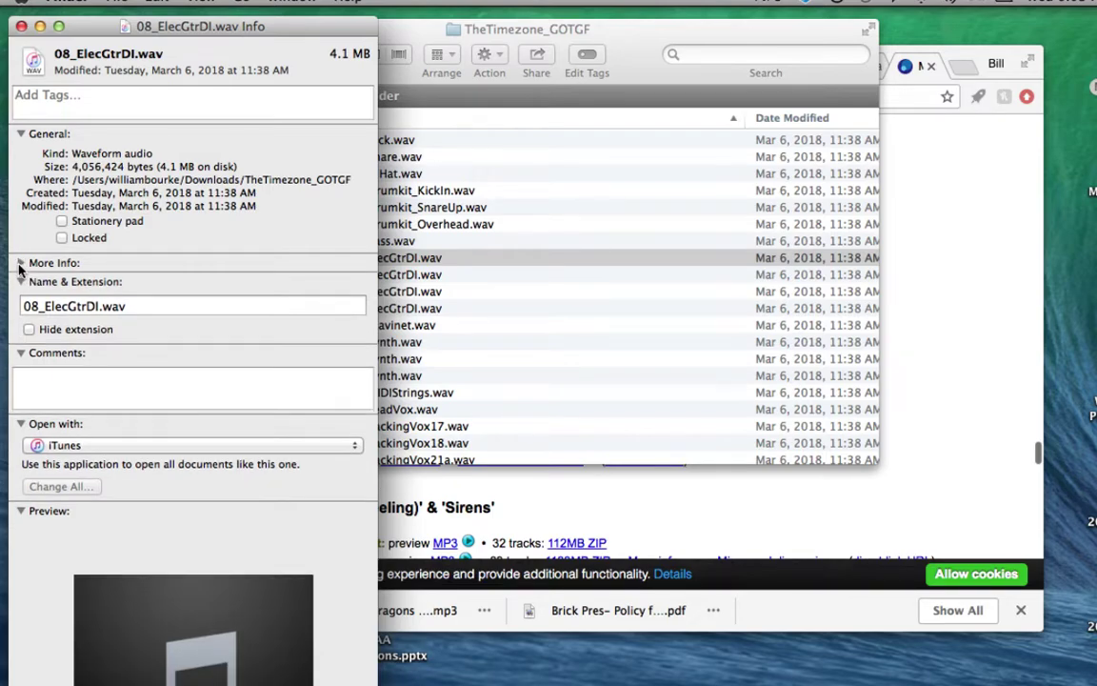
{"action": "left_click", "coordinate": [19, 268]}
{"action": "left_click", "coordinate": [21, 25]}
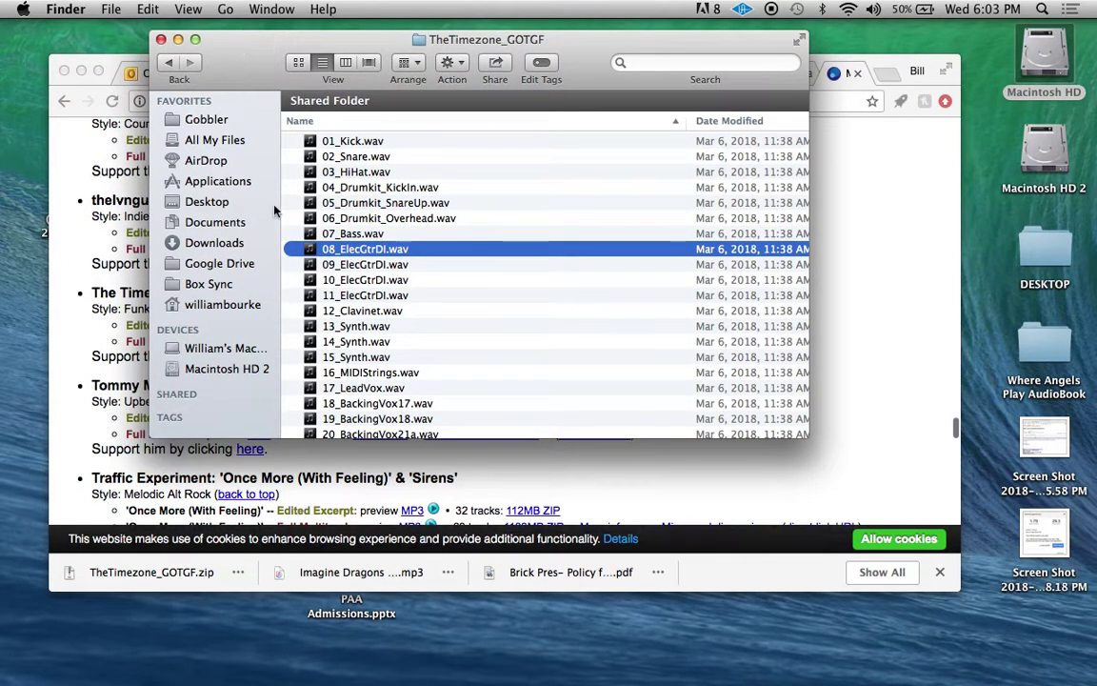
Launch Pro Tools and dismiss the Quick Start dialog
{"action": "mouse_move", "coordinate": [237, 81]}
{"action": "left_mouse_down"}
{"action": "mouse_move", "coordinate": [368, 534]}
{"action": "mouse_move", "coordinate": [258, 85]}
{"action": "left_mouse_up"}
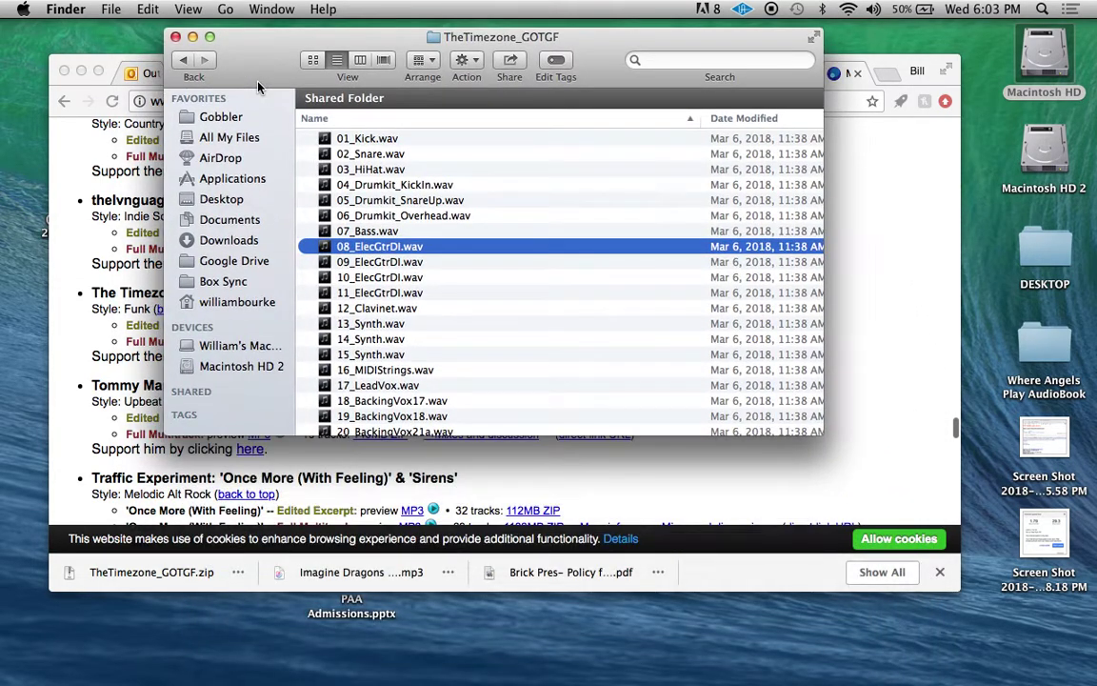
{"action": "mouse_move", "coordinate": [4, 232]}
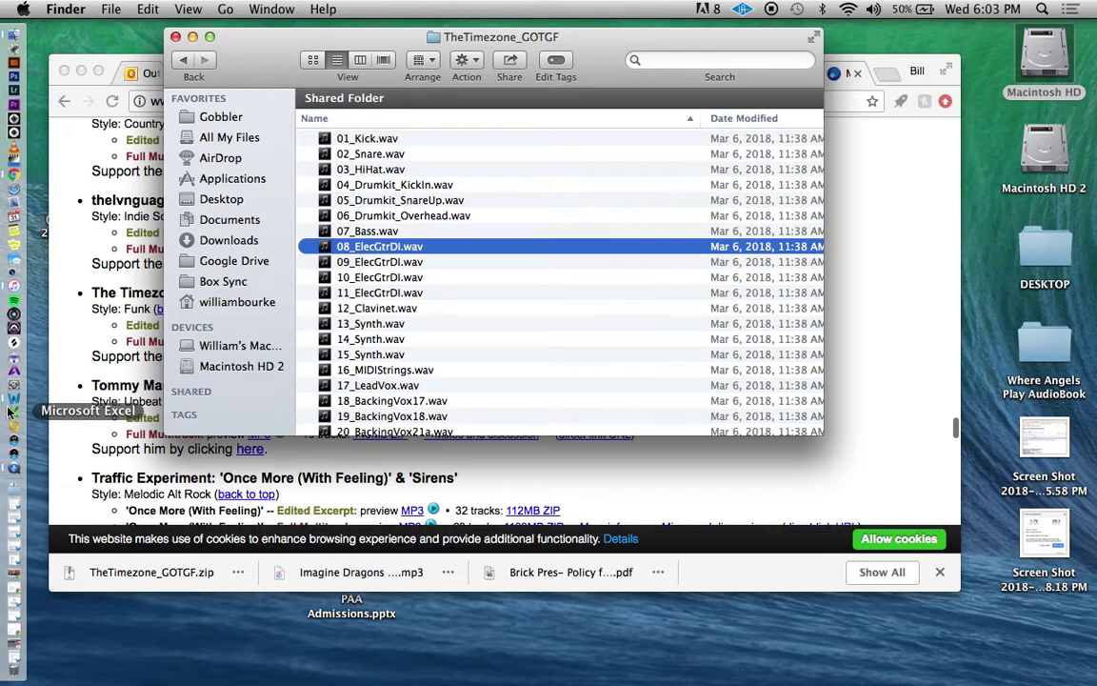
{"action": "left_click", "coordinate": [11, 325]}
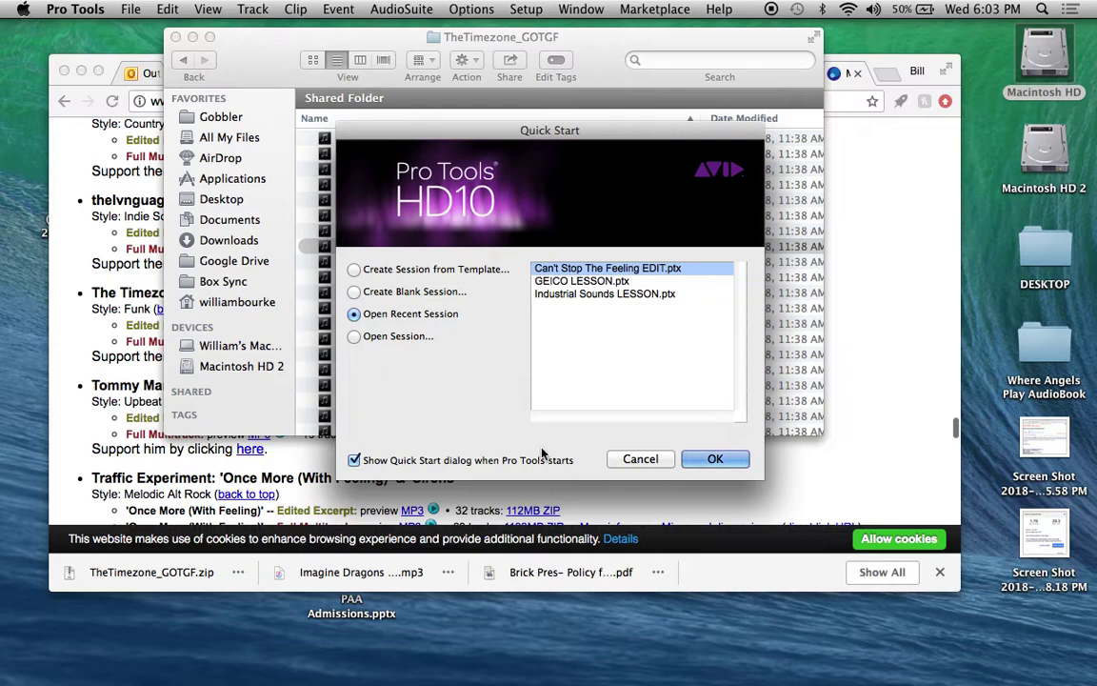
{"action": "left_click", "coordinate": [641, 459]}
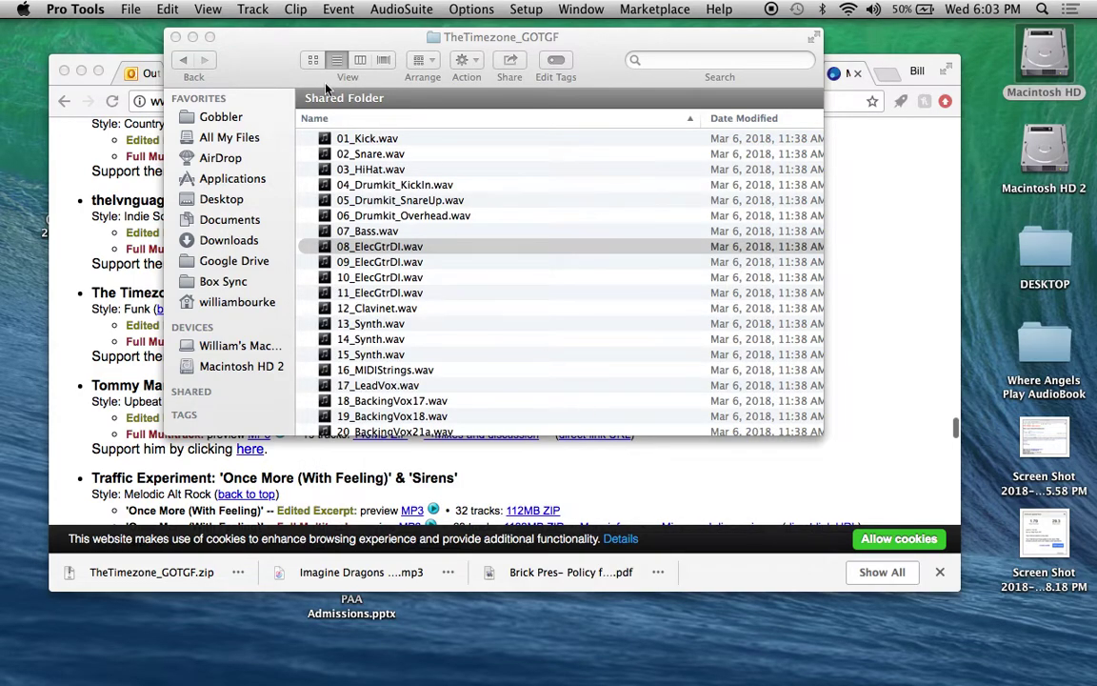
Start a new blank session with the bit depth set to 24 Bit and continue to naming it
{"action": "left_click", "coordinate": [139, 8]}
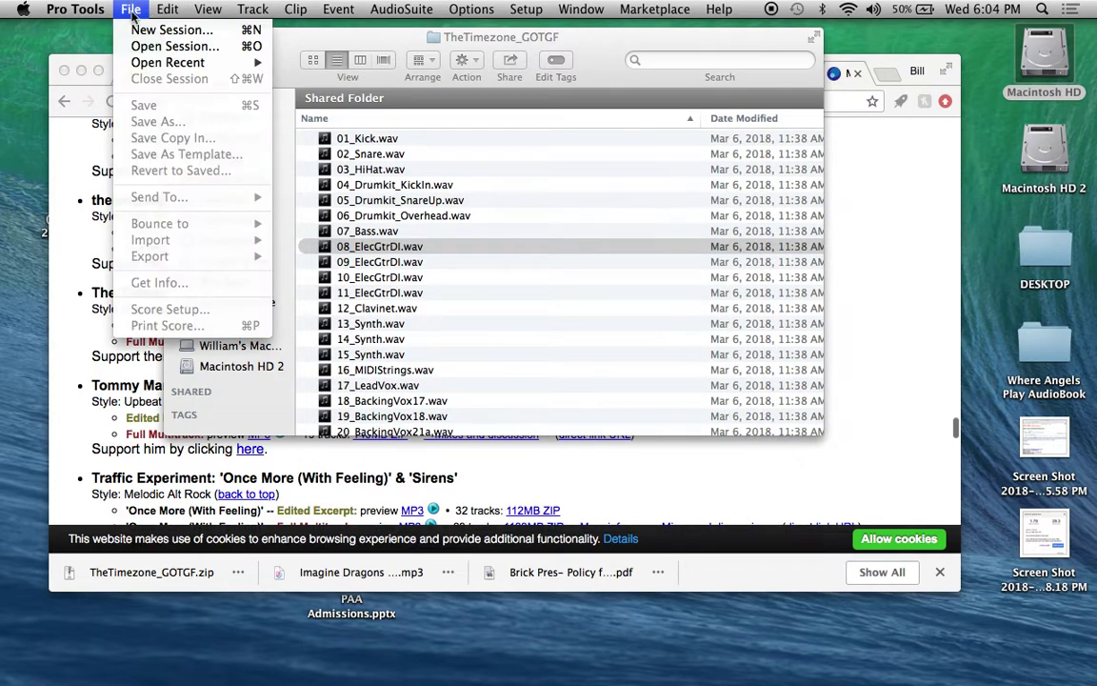
{"action": "left_click", "coordinate": [138, 30]}
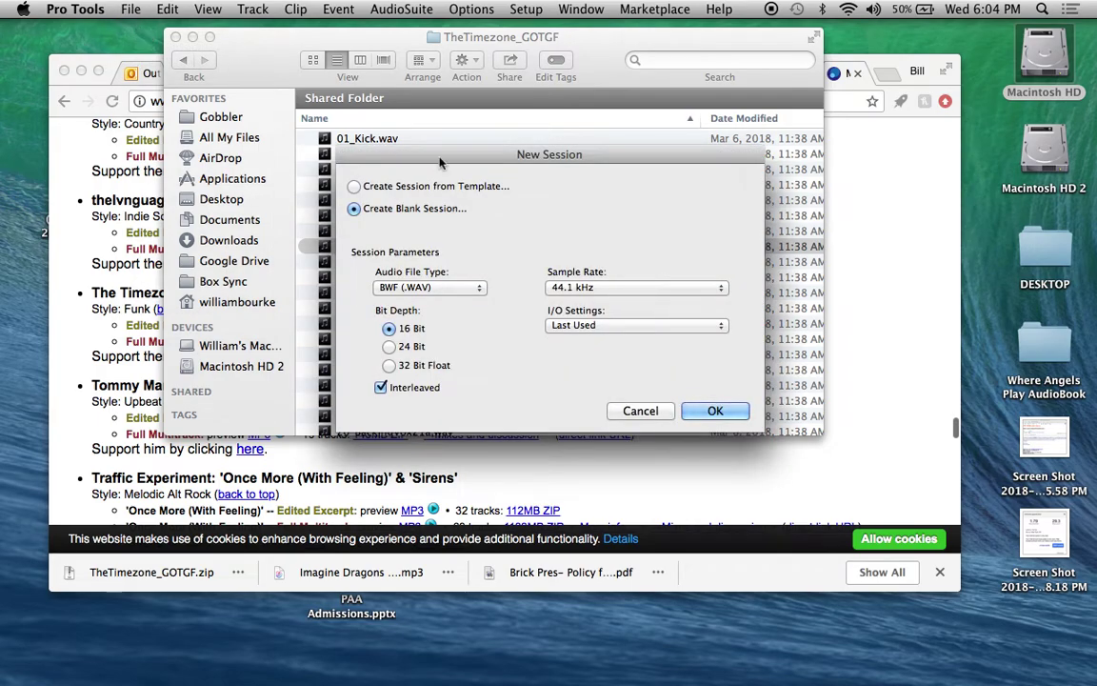
{"action": "left_click", "coordinate": [400, 350]}
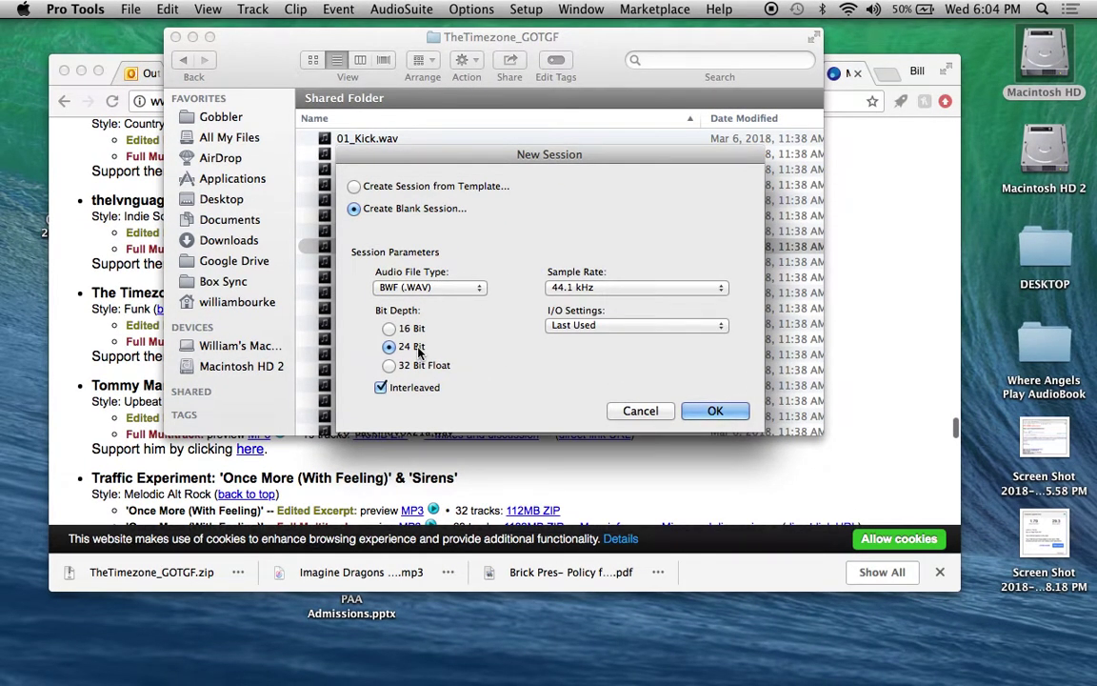
{"action": "key", "text": "Return"}
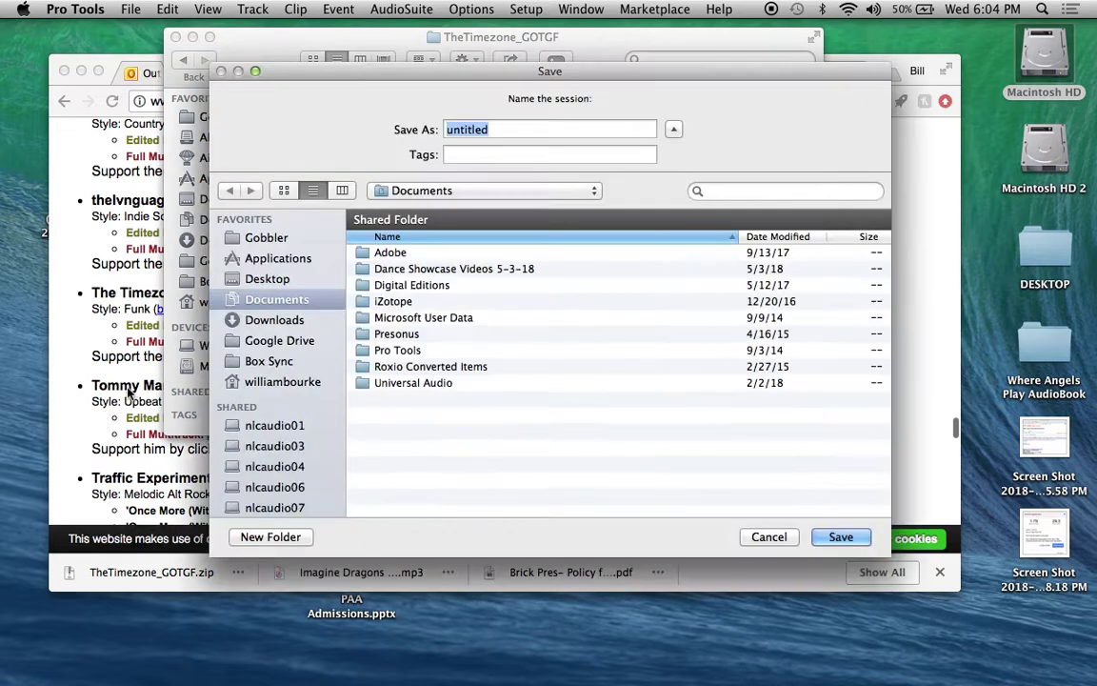
Copy the song title 'The Timezone: GOTGF' from the Chrome page and use it to name the Pro Tools session "The Timezone- GOTGF"
{"action": "left_click", "coordinate": [130, 325]}
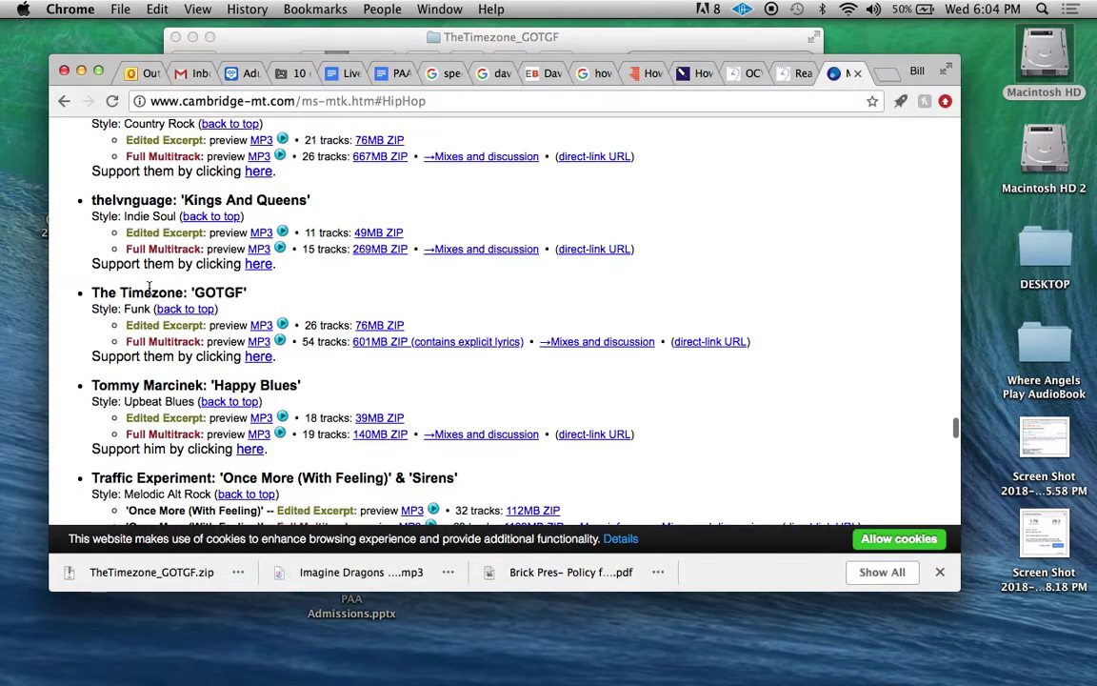
{"action": "left_click_drag", "start_coordinate": [95, 291], "coordinate": [253, 303]}
{"action": "key", "text": "super+Tab"}
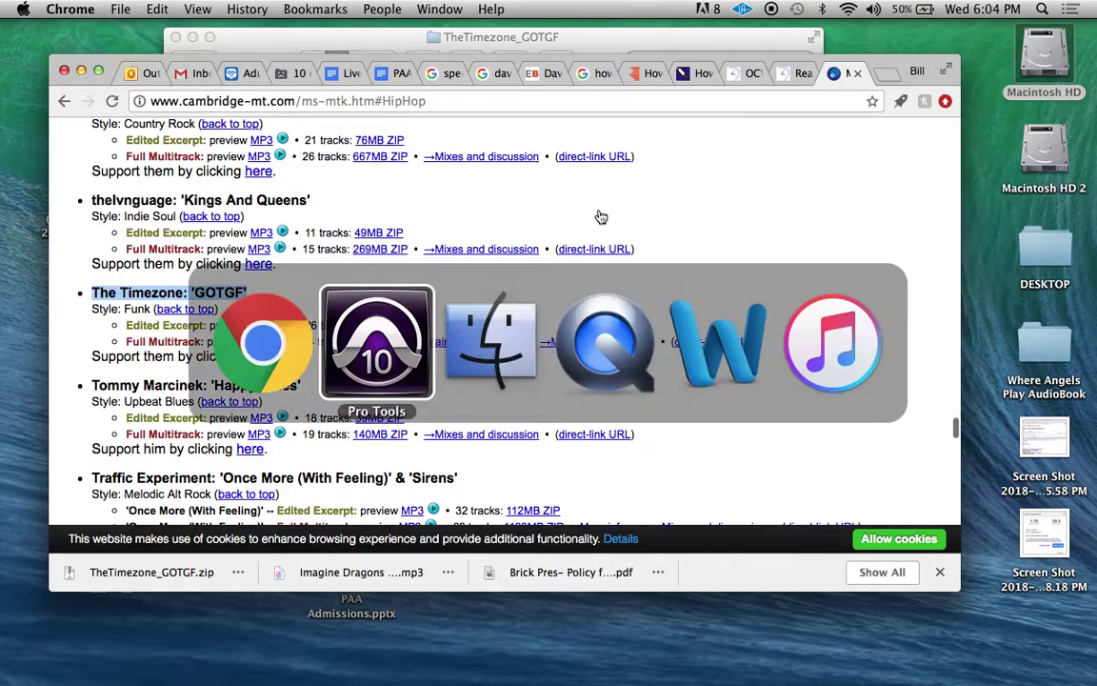
{"action": "type", "text": "The Timezone- 'GOTGF'"}
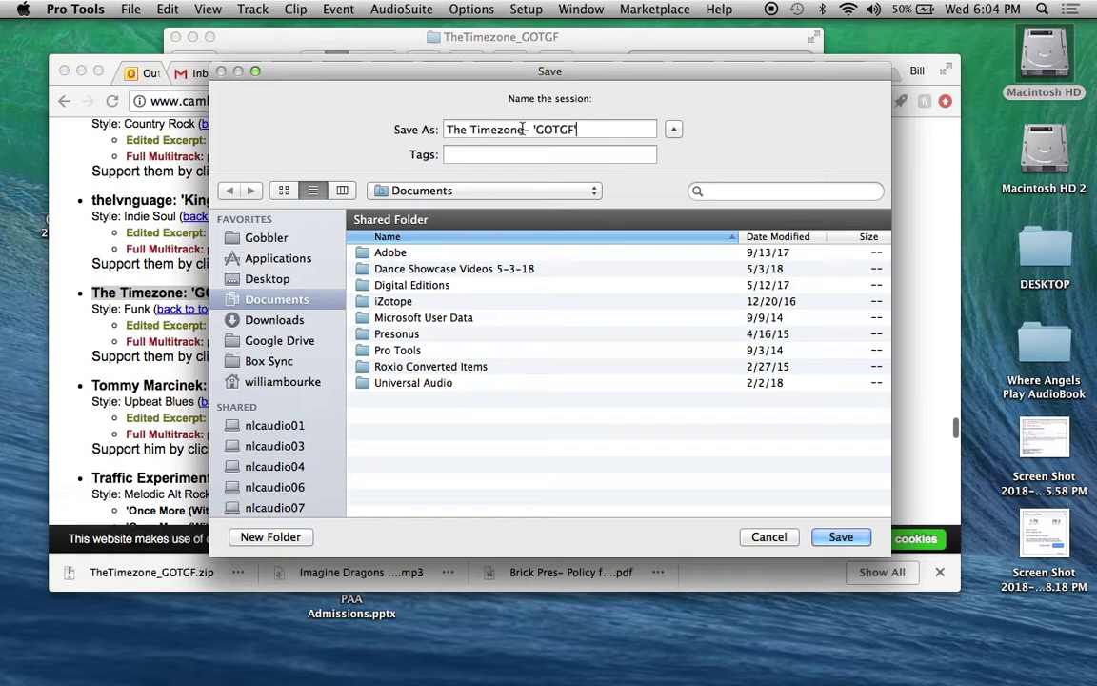
{"action": "key", "text": "BackSpace"}
{"action": "left_click", "coordinate": [484, 129]}
{"action": "key", "text": "BackSpace"}
Choose the Desktop as the session's location and save it there
{"action": "left_click", "coordinate": [467, 190]}
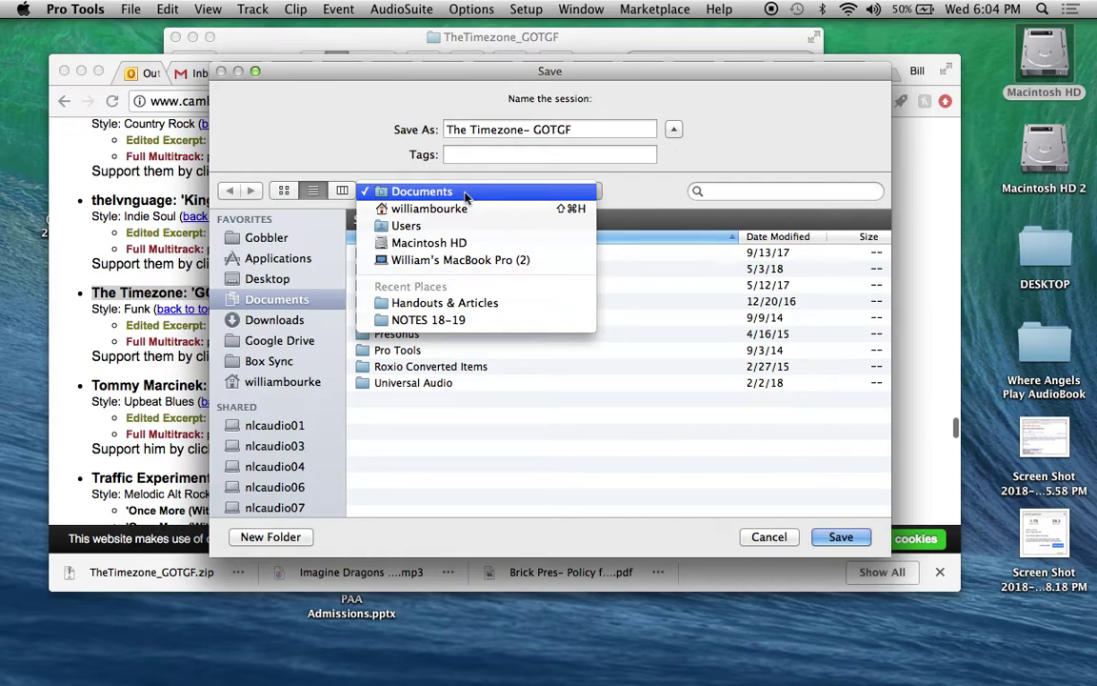
{"action": "left_click", "coordinate": [277, 283]}
{"action": "left_click", "coordinate": [277, 283]}
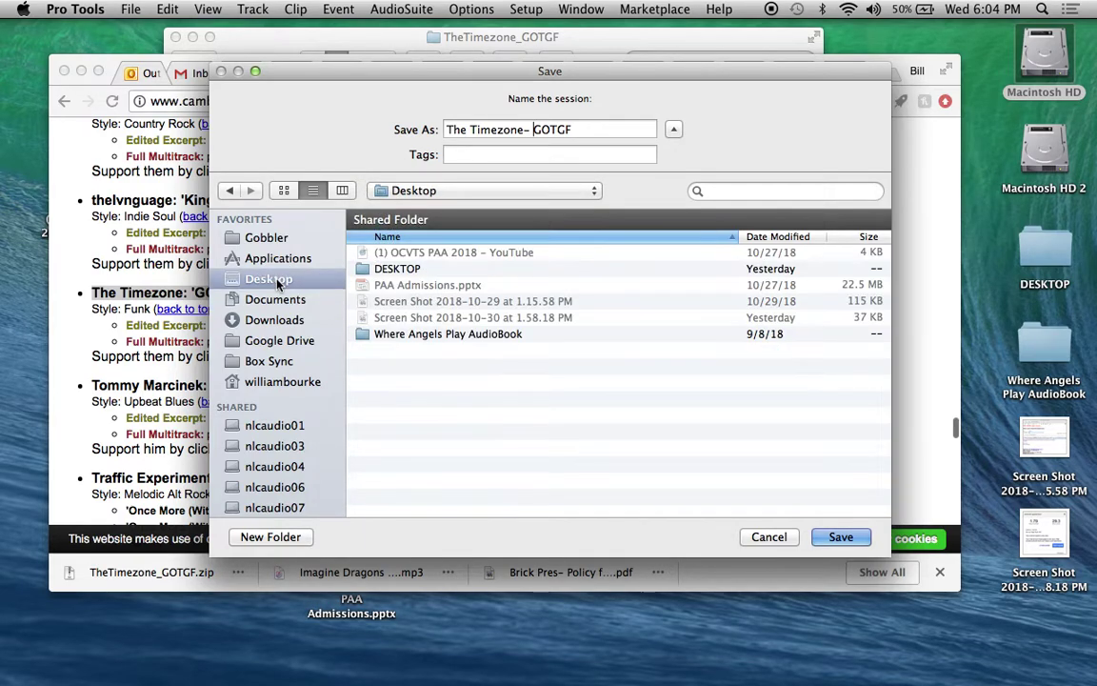
{"action": "key", "text": "Return"}
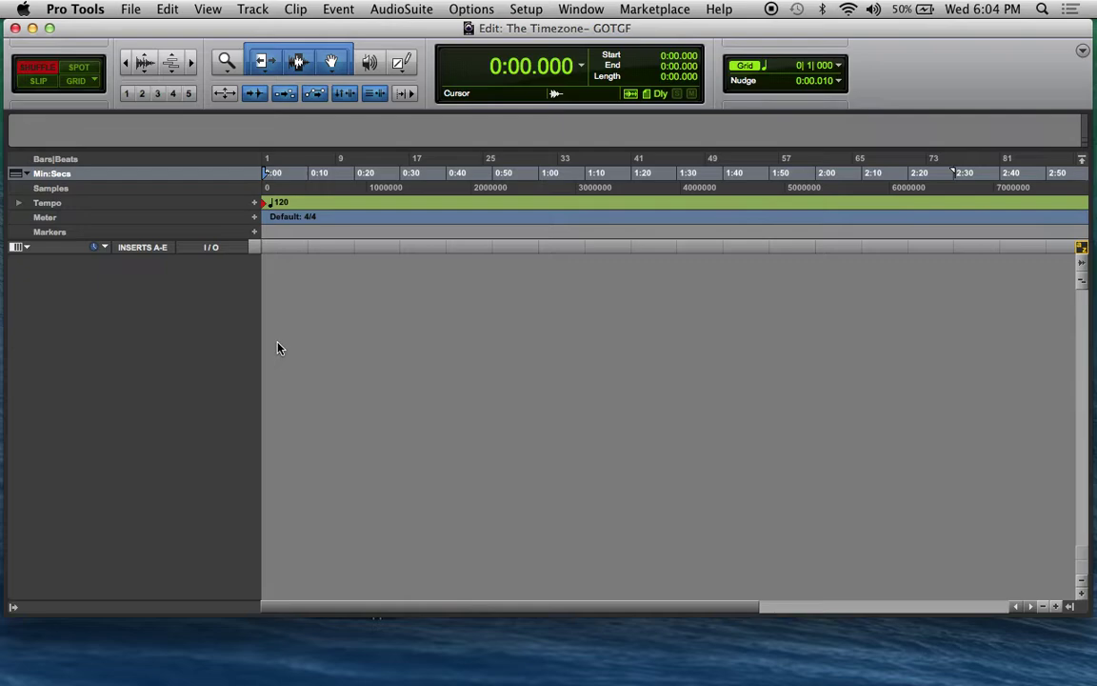
Switch to the Mix window and open the dialog for importing audio
{"action": "key", "text": "super+equal"}
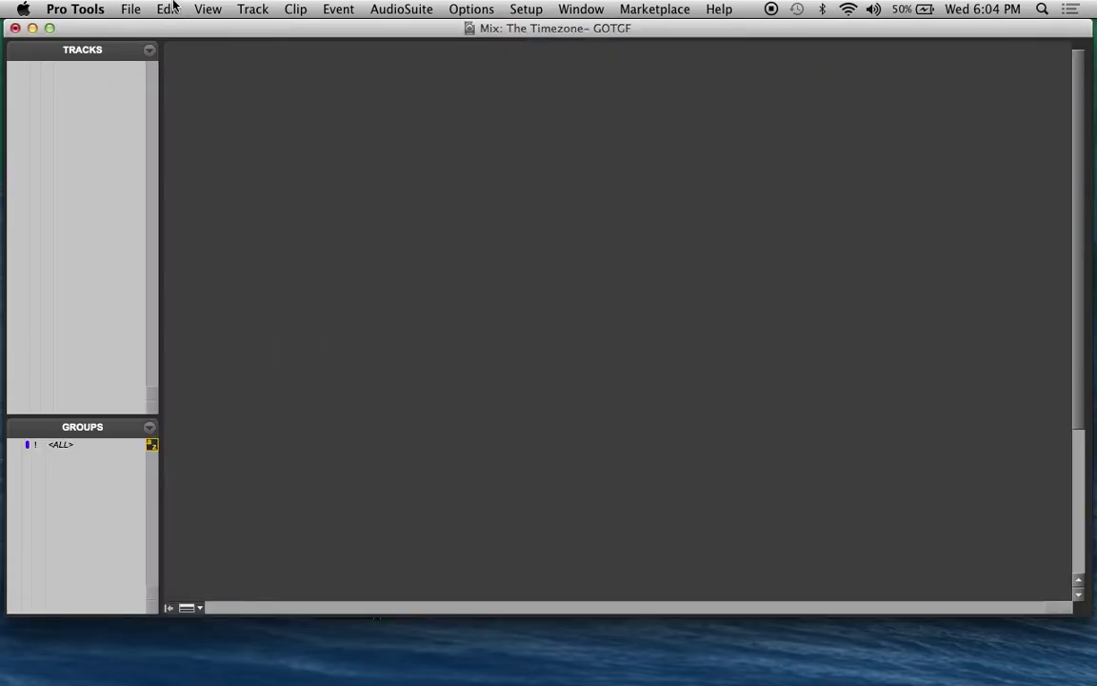
{"action": "left_click", "coordinate": [125, 12]}
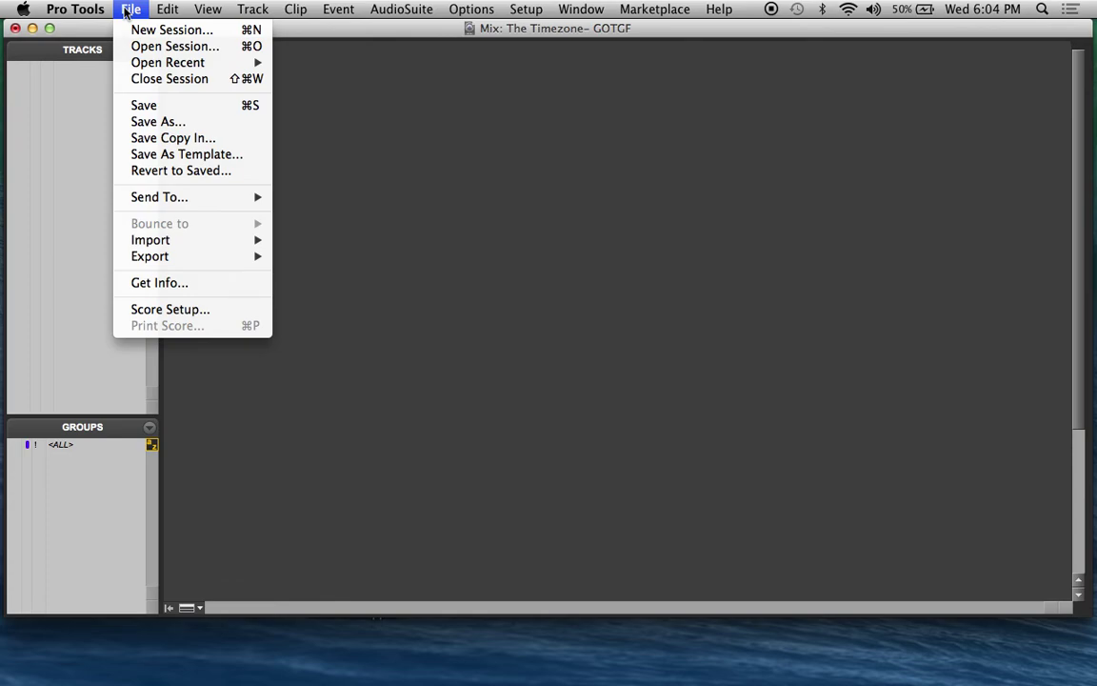
{"action": "mouse_move", "coordinate": [177, 245]}
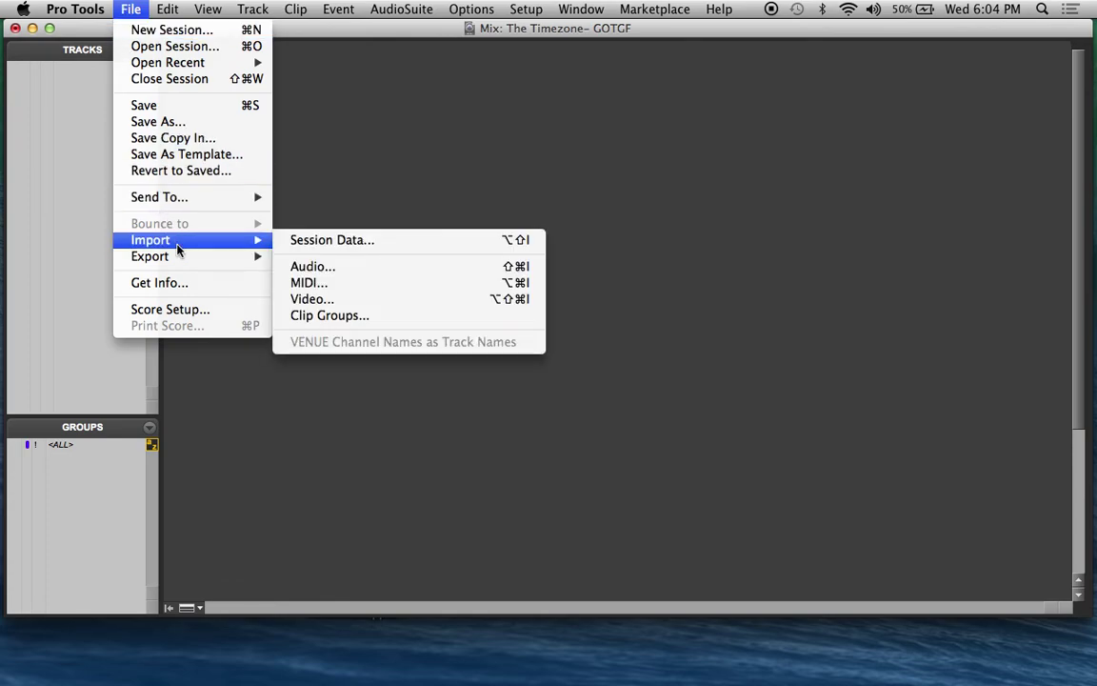
{"action": "left_click", "coordinate": [352, 266]}
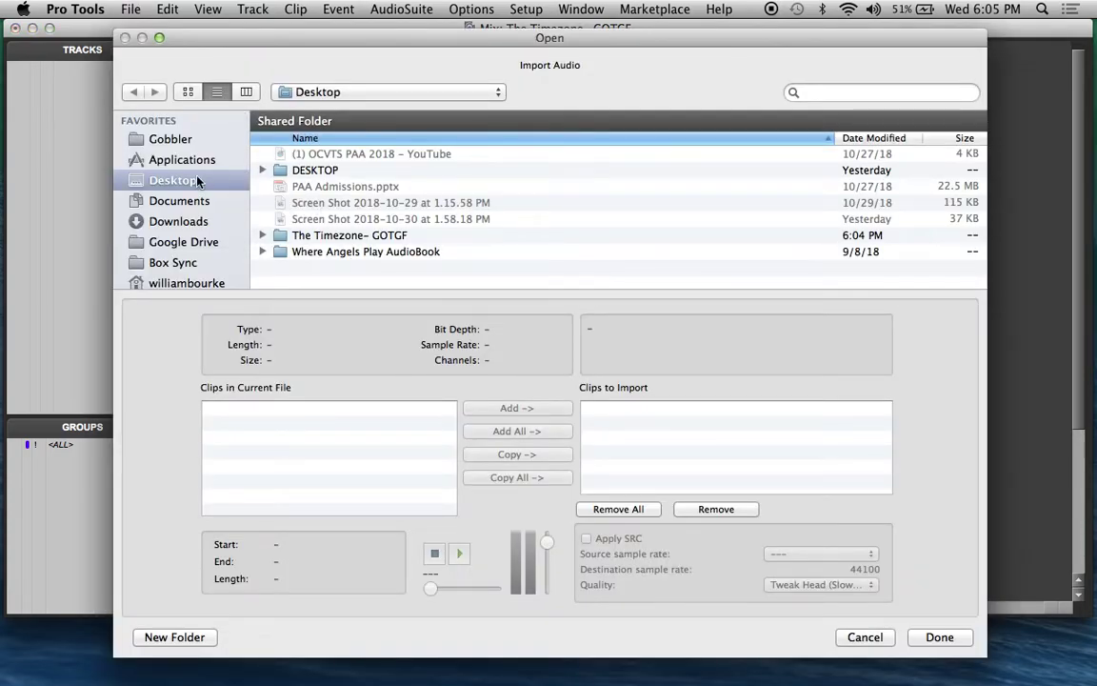
Browse to the Downloads folder in the import dialog and sort its contents by date modified
{"action": "scroll", "coordinate": [175, 197], "scroll_direction": "down", "scroll_amount": 1}
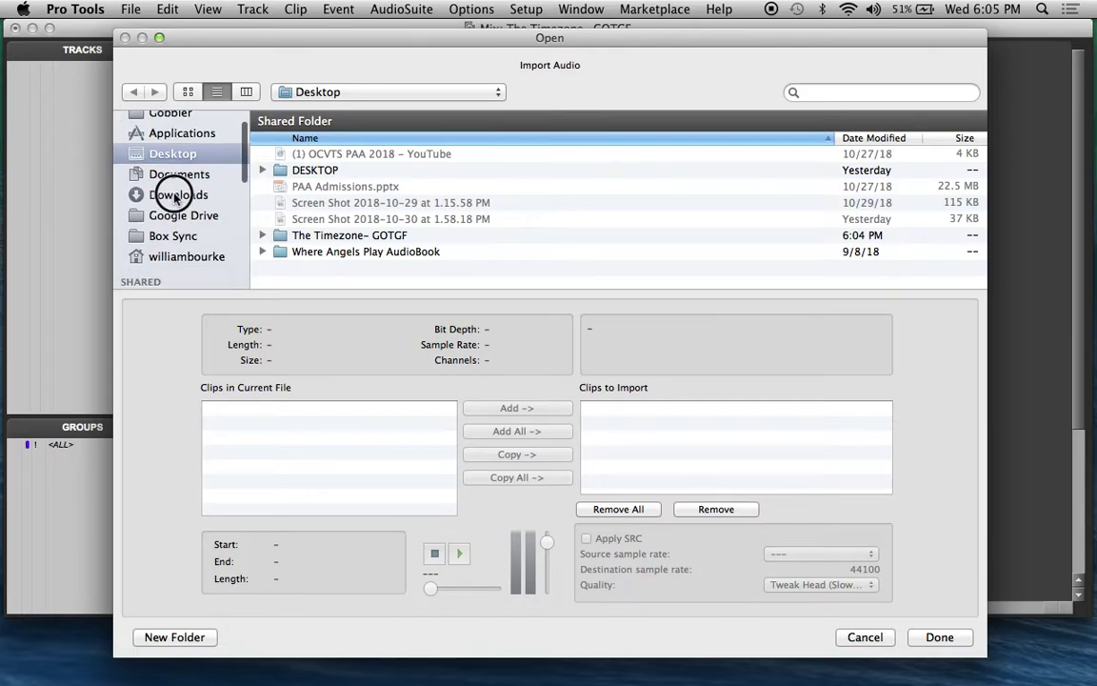
{"action": "left_click", "coordinate": [176, 196]}
{"action": "scroll", "coordinate": [287, 182], "scroll_direction": "up", "scroll_amount": 2}
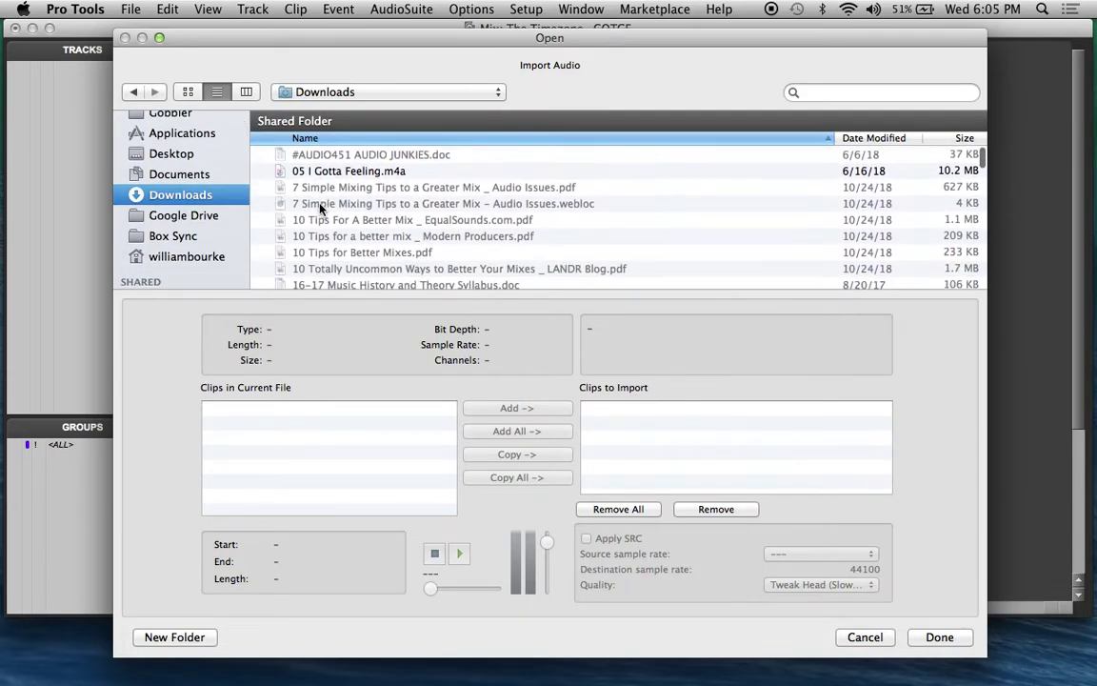
{"action": "left_click", "coordinate": [879, 138]}
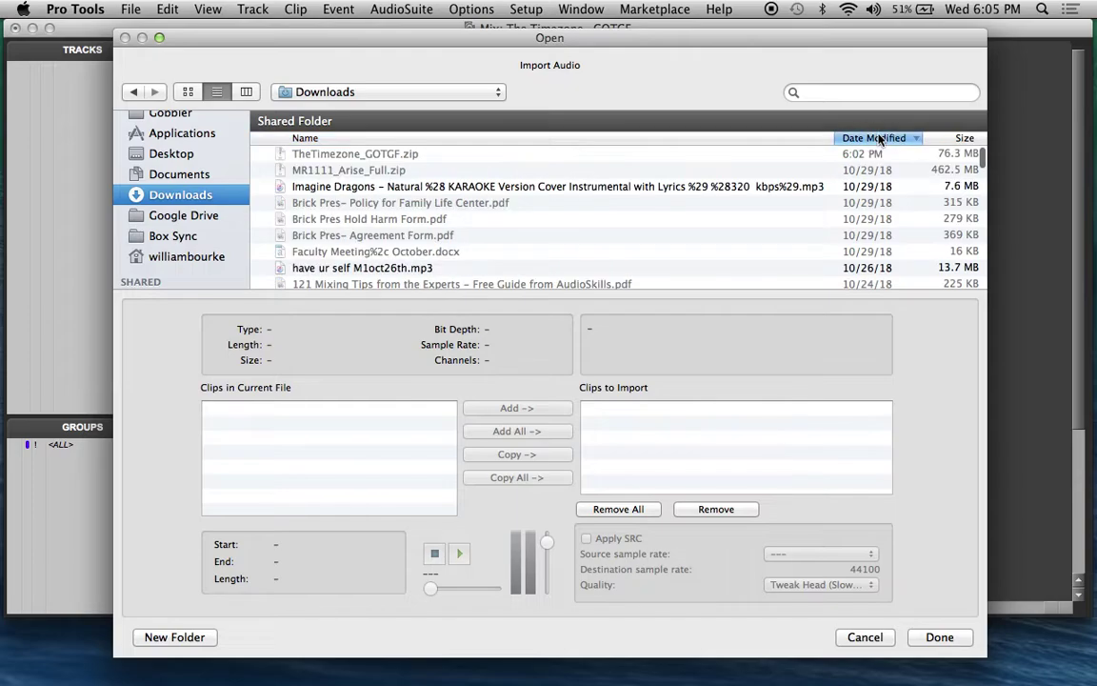
Find the TheTimezone_GOTGF folder within Downloads and open it
{"action": "scroll", "coordinate": [398, 189], "scroll_direction": "down", "scroll_amount": 10}
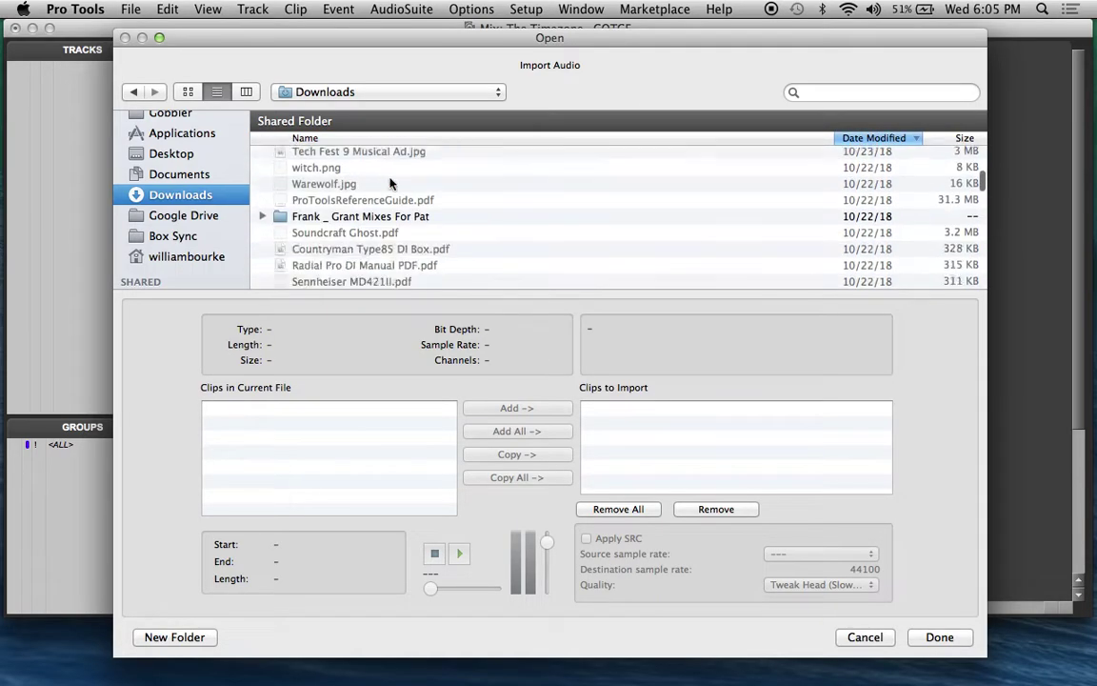
{"action": "scroll", "coordinate": [391, 184], "scroll_direction": "down", "scroll_amount": 15}
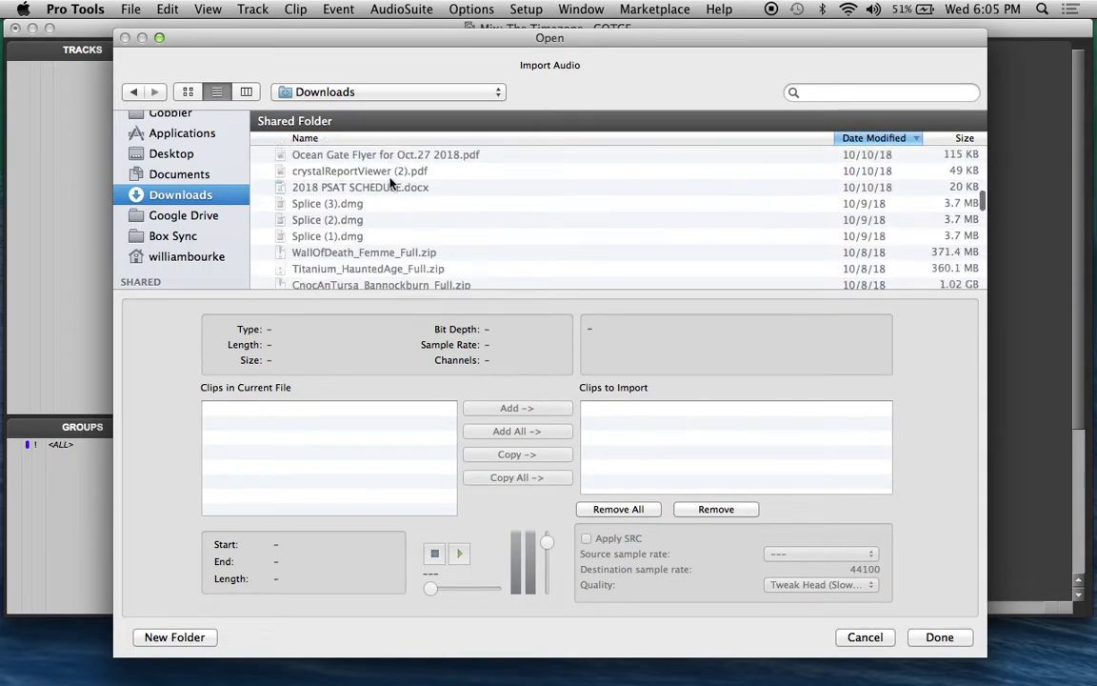
{"action": "scroll", "coordinate": [390, 184], "scroll_direction": "down", "scroll_amount": 15}
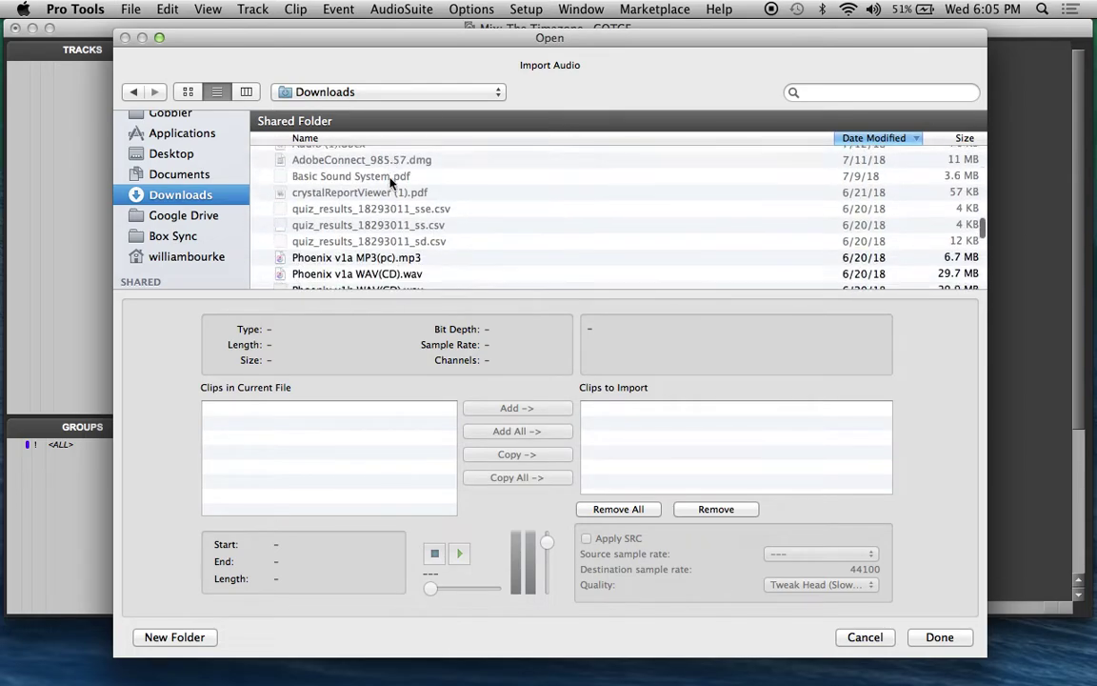
{"action": "scroll", "coordinate": [391, 184], "scroll_direction": "down", "scroll_amount": 15}
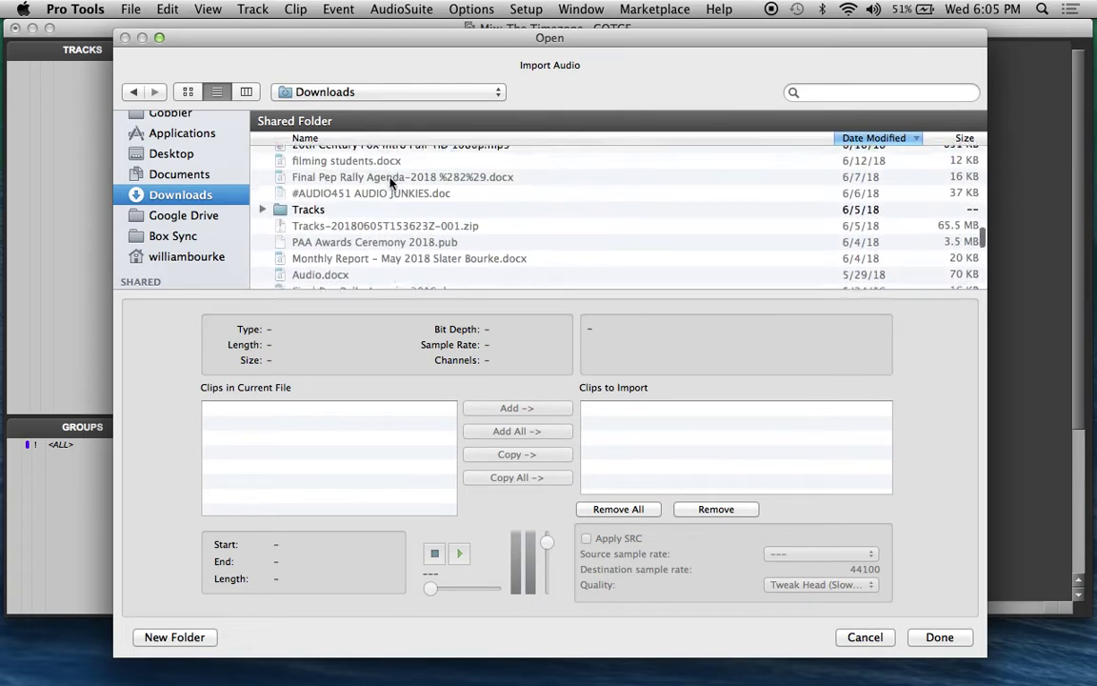
{"action": "scroll", "coordinate": [391, 184], "scroll_direction": "up", "scroll_amount": 1}
{"action": "scroll", "coordinate": [305, 209], "scroll_direction": "down", "scroll_amount": 15}
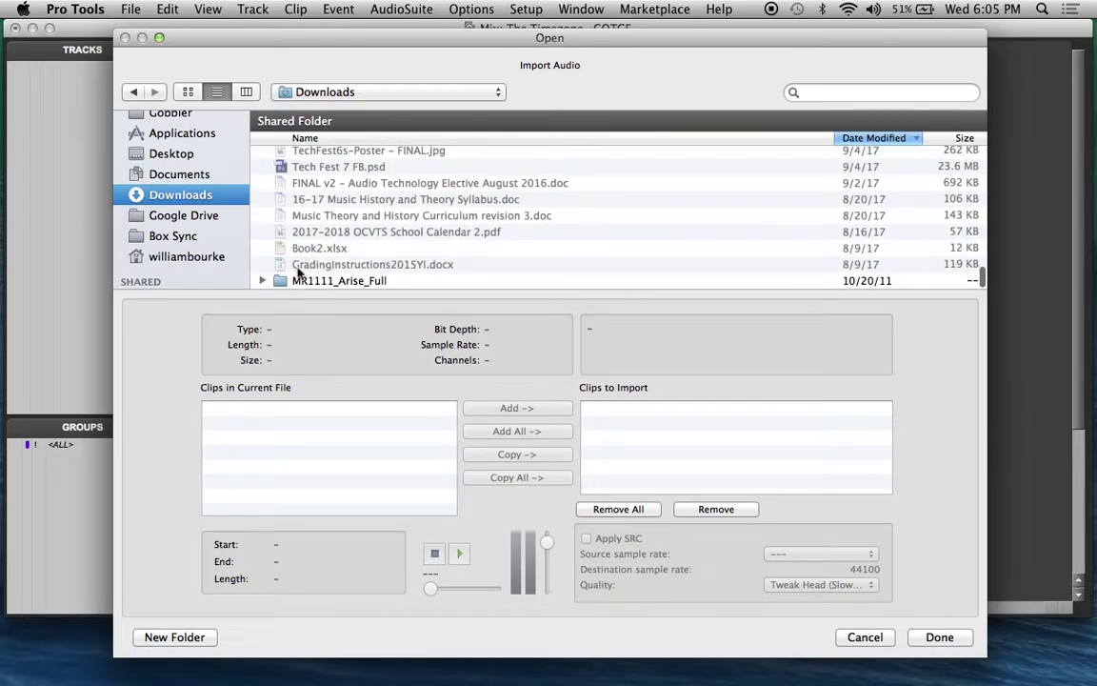
{"action": "left_click", "coordinate": [310, 281]}
{"action": "scroll", "coordinate": [311, 283], "scroll_direction": "up", "scroll_amount": 10}
{"action": "scroll", "coordinate": [312, 284], "scroll_direction": "down", "scroll_amount": 3}
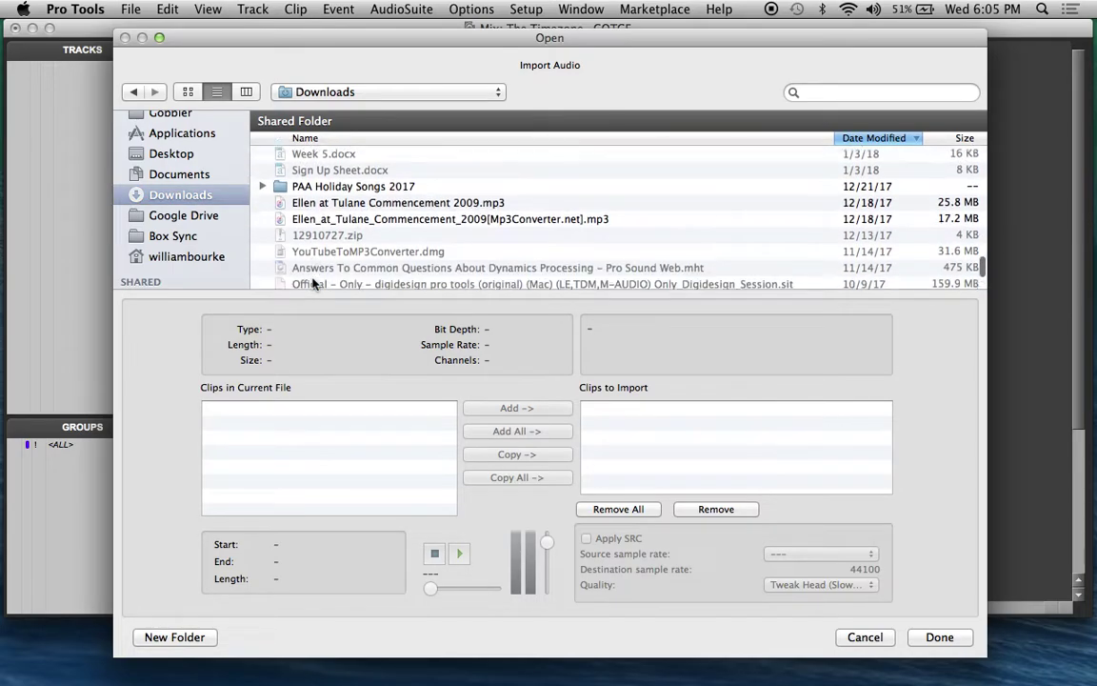
{"action": "scroll", "coordinate": [313, 282], "scroll_direction": "up", "scroll_amount": 10}
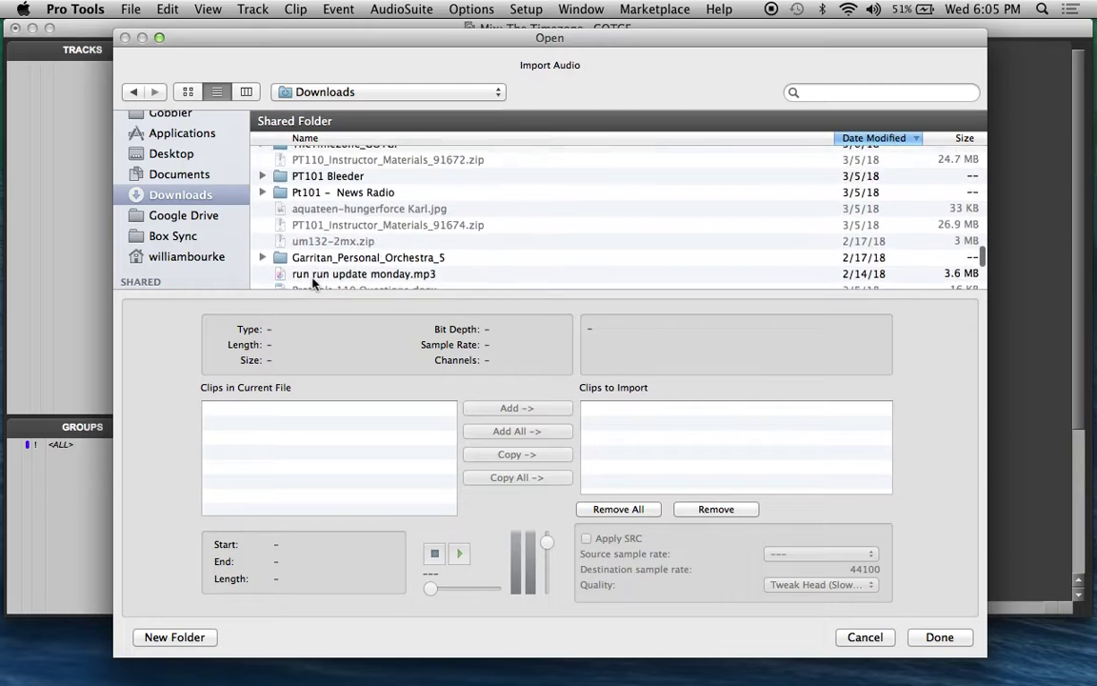
{"action": "scroll", "coordinate": [312, 278], "scroll_direction": "up", "scroll_amount": 5}
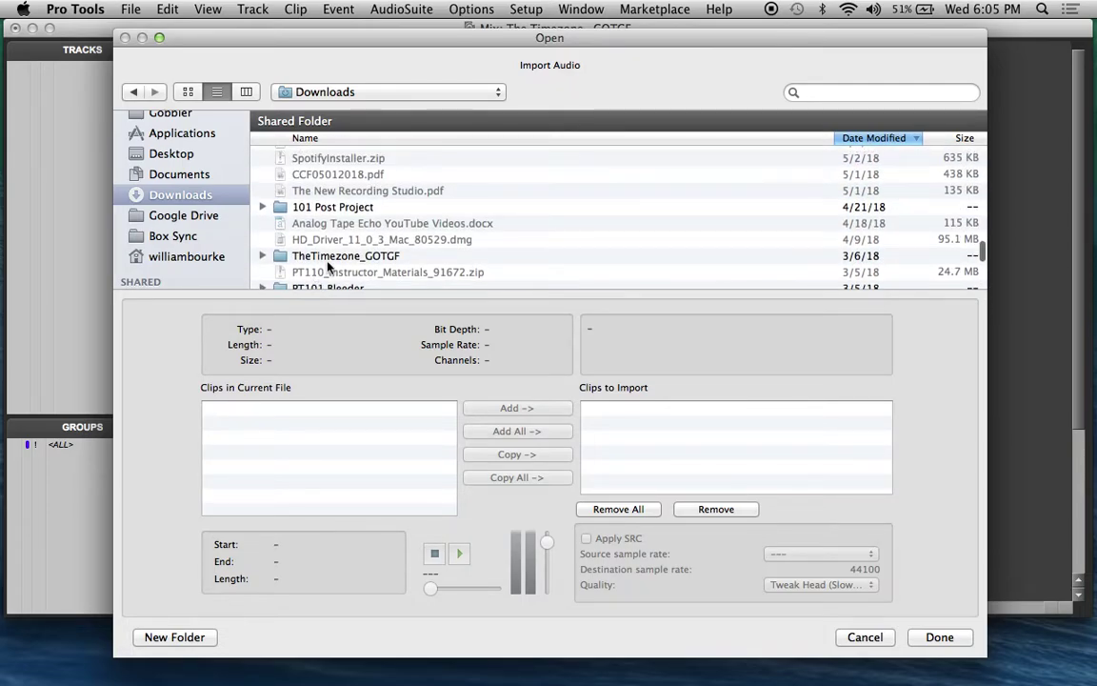
{"action": "left_click", "coordinate": [333, 256]}
{"action": "double_click", "coordinate": [334, 255]}
Select all WAV files from 26_BackingVox23c.wav through 01_Kick.wav, copy them into the clips to import, and finish the selection
{"action": "left_click", "coordinate": [337, 174]}
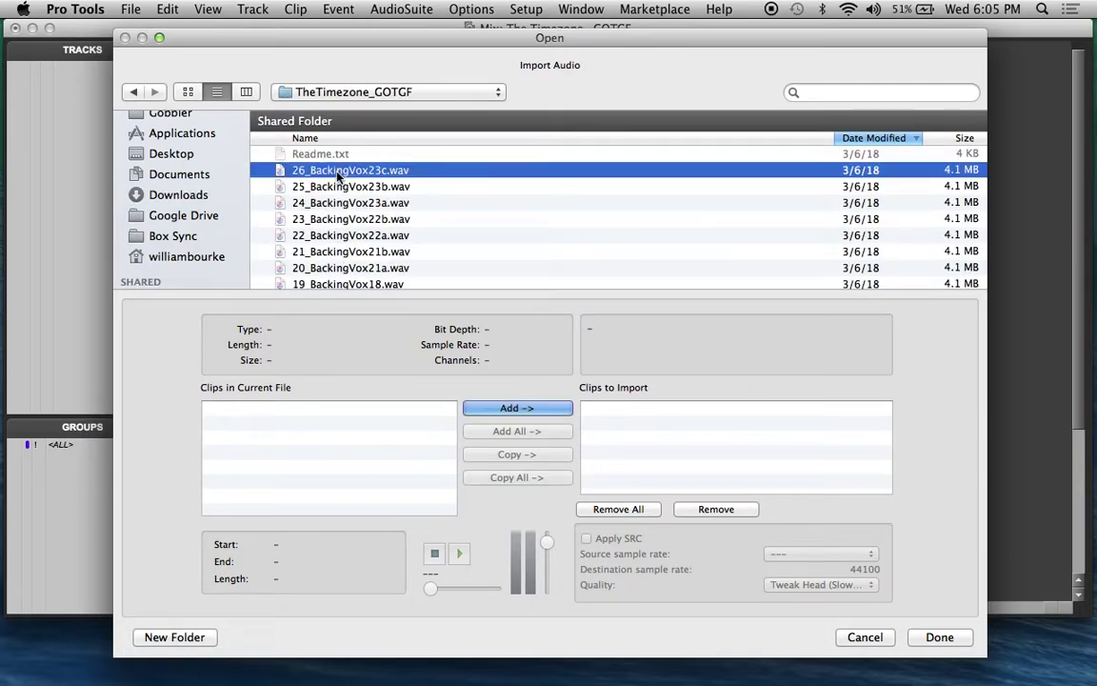
{"action": "scroll", "coordinate": [330, 211], "scroll_direction": "down", "scroll_amount": 8}
{"action": "scroll", "coordinate": [331, 209], "scroll_direction": "up", "scroll_amount": 8}
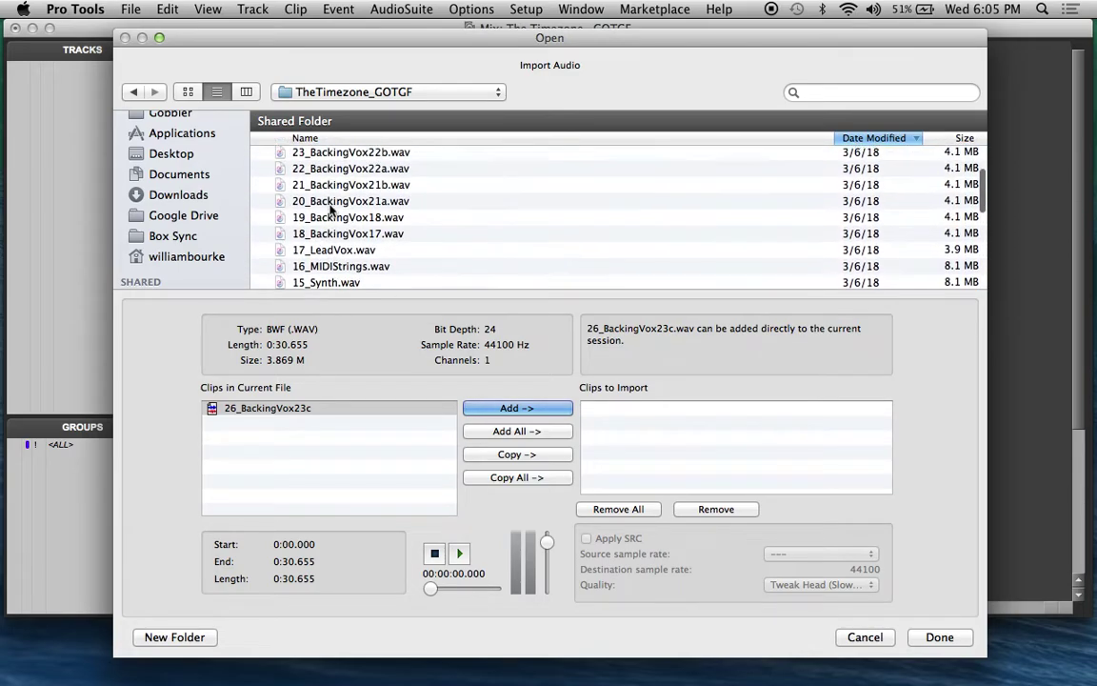
{"action": "scroll", "coordinate": [334, 219], "scroll_direction": "down", "scroll_amount": 8}
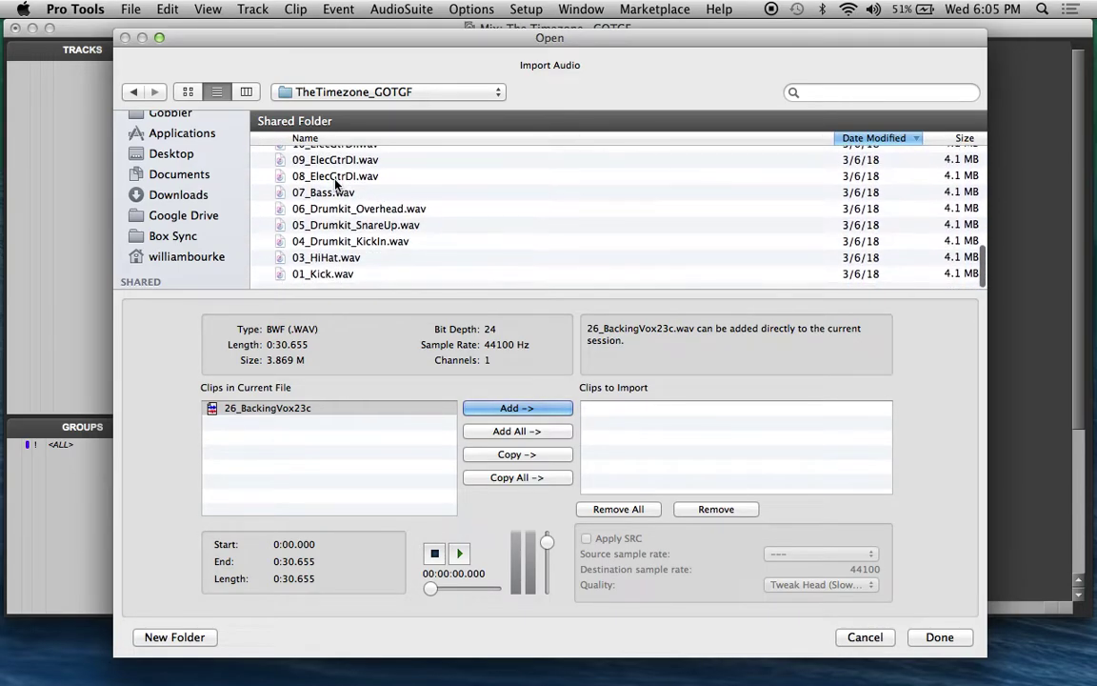
{"action": "left_click", "coordinate": [322, 281], "text": "shift"}
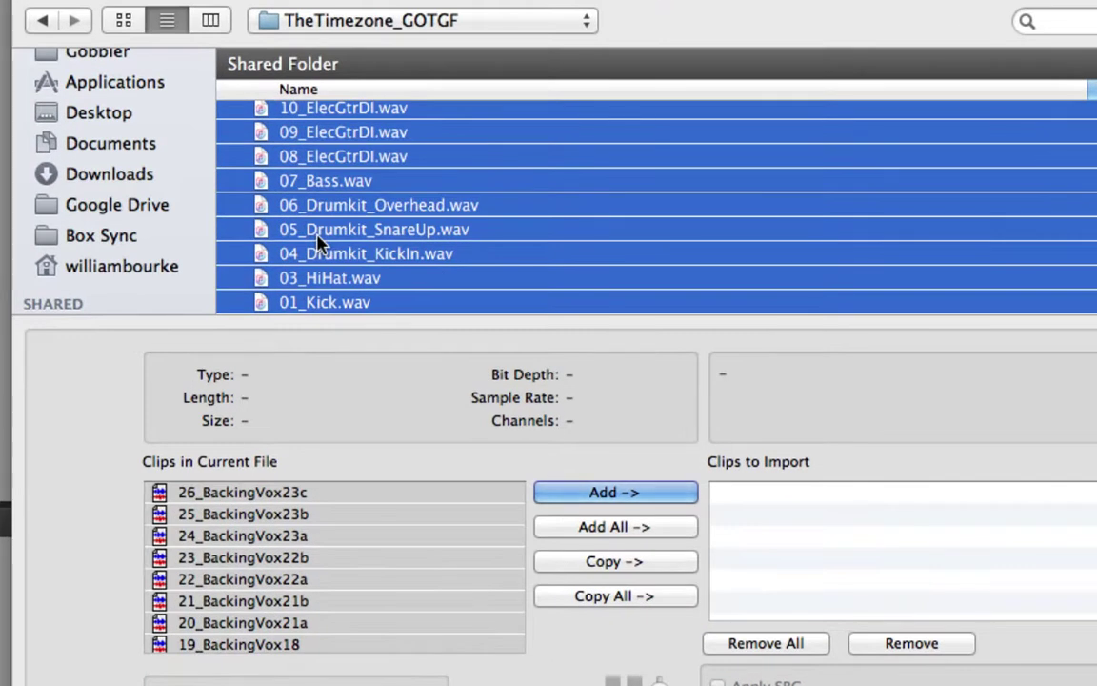
{"action": "scroll", "coordinate": [320, 243], "scroll_direction": "up", "scroll_amount": 8}
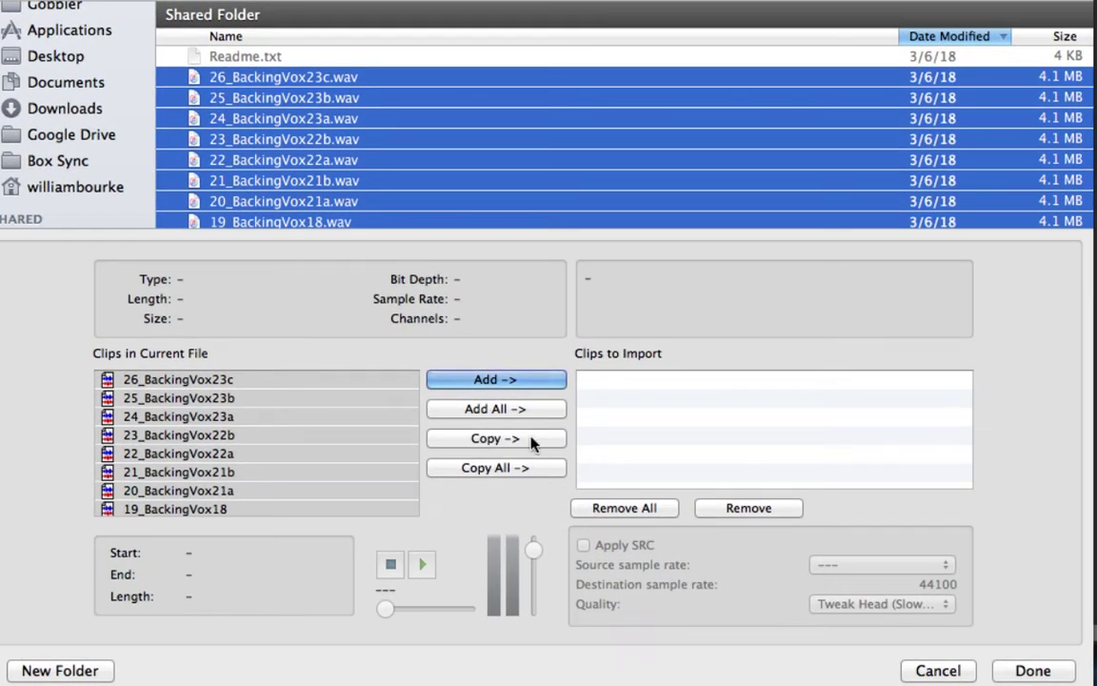
{"action": "left_click", "coordinate": [532, 440]}
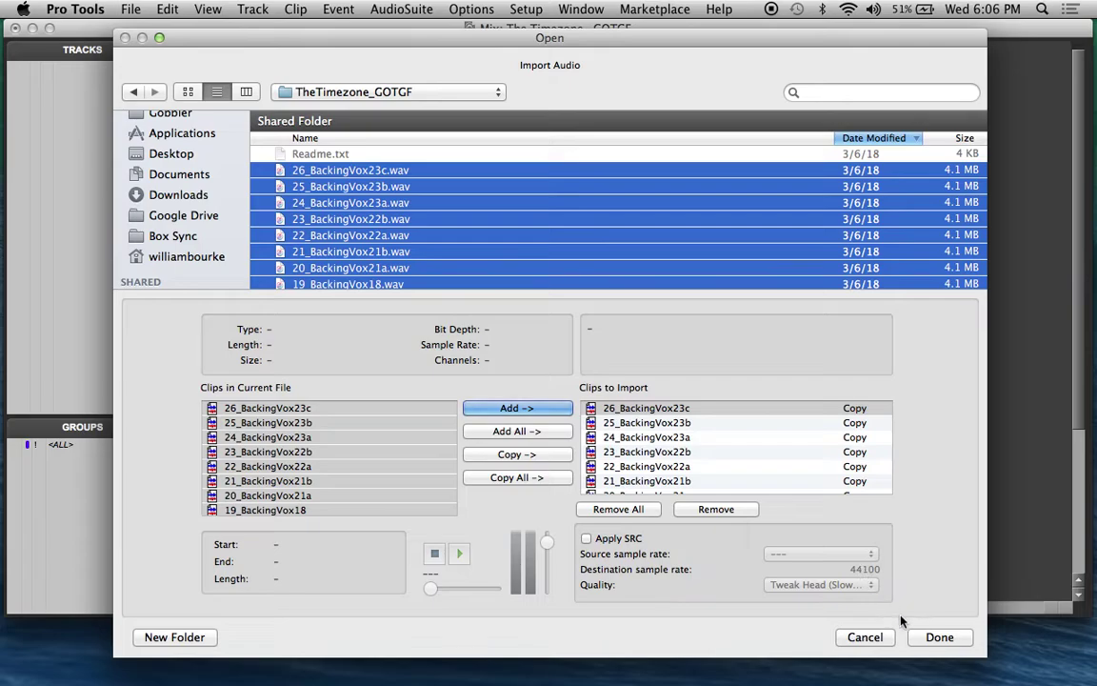
{"action": "left_click", "coordinate": [939, 638]}
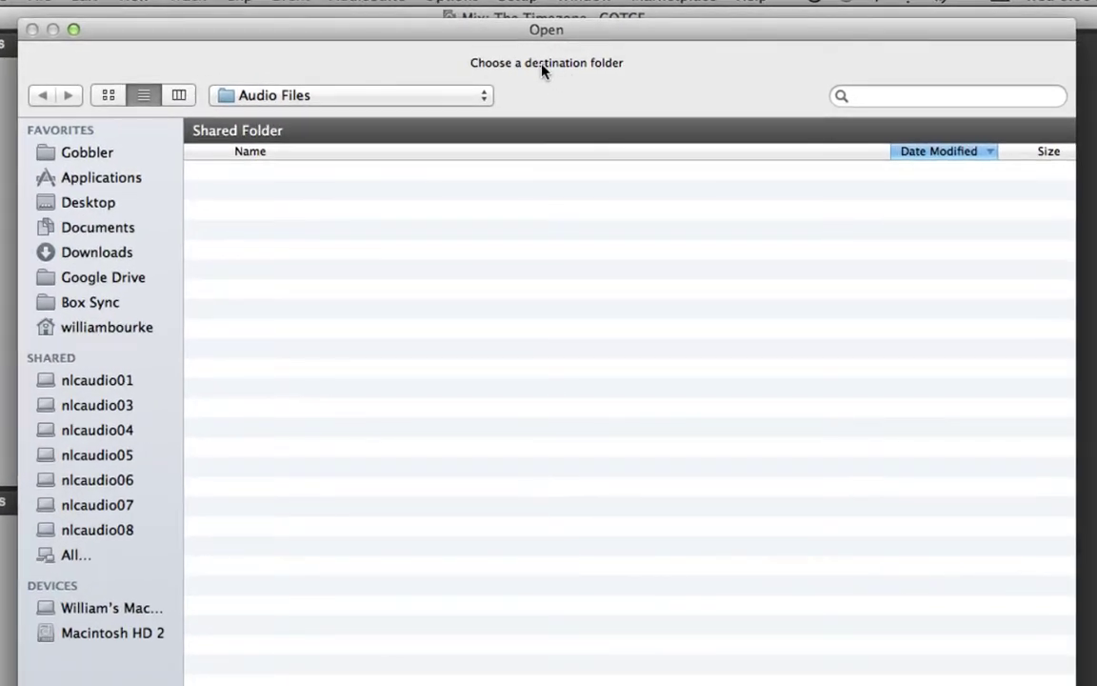
Accept the session's Audio Files folder as the destination and import the clips to new tracks at Session Start
{"action": "left_click", "coordinate": [376, 91]}
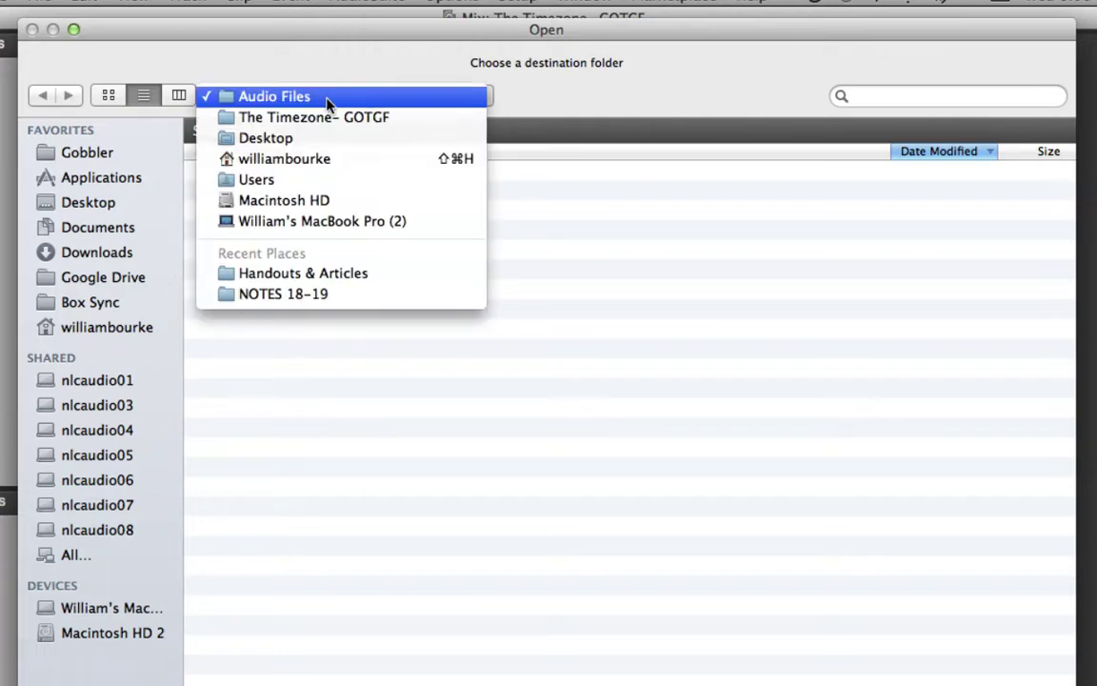
{"action": "left_click", "coordinate": [356, 75]}
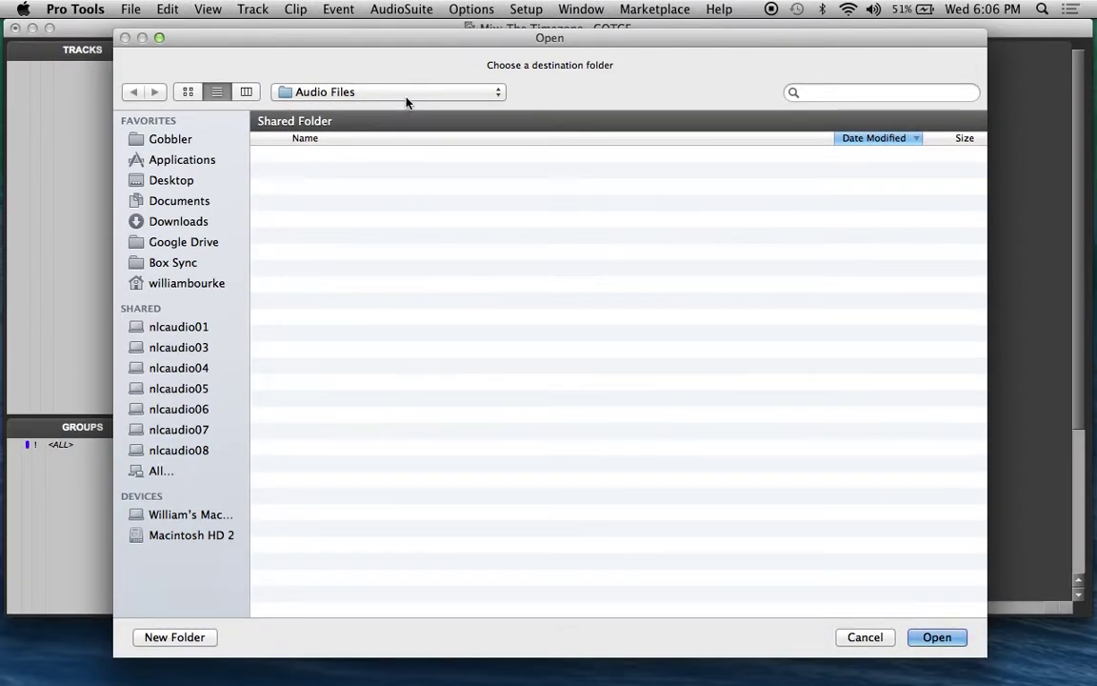
{"action": "left_click", "coordinate": [938, 637]}
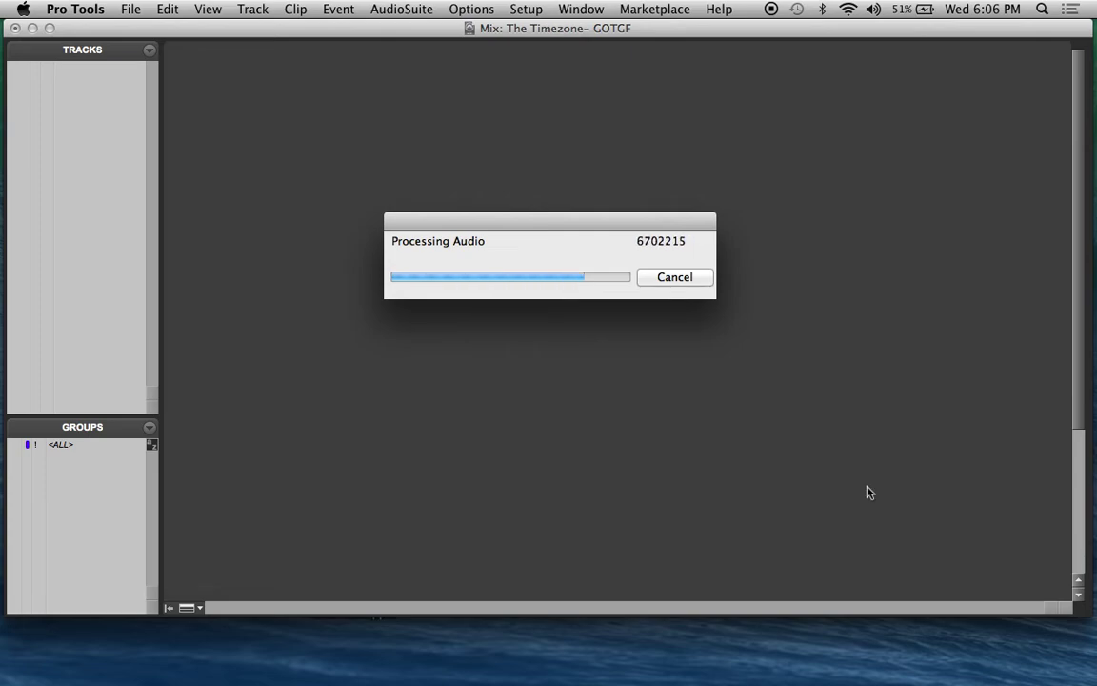
{"action": "left_click", "coordinate": [654, 340]}
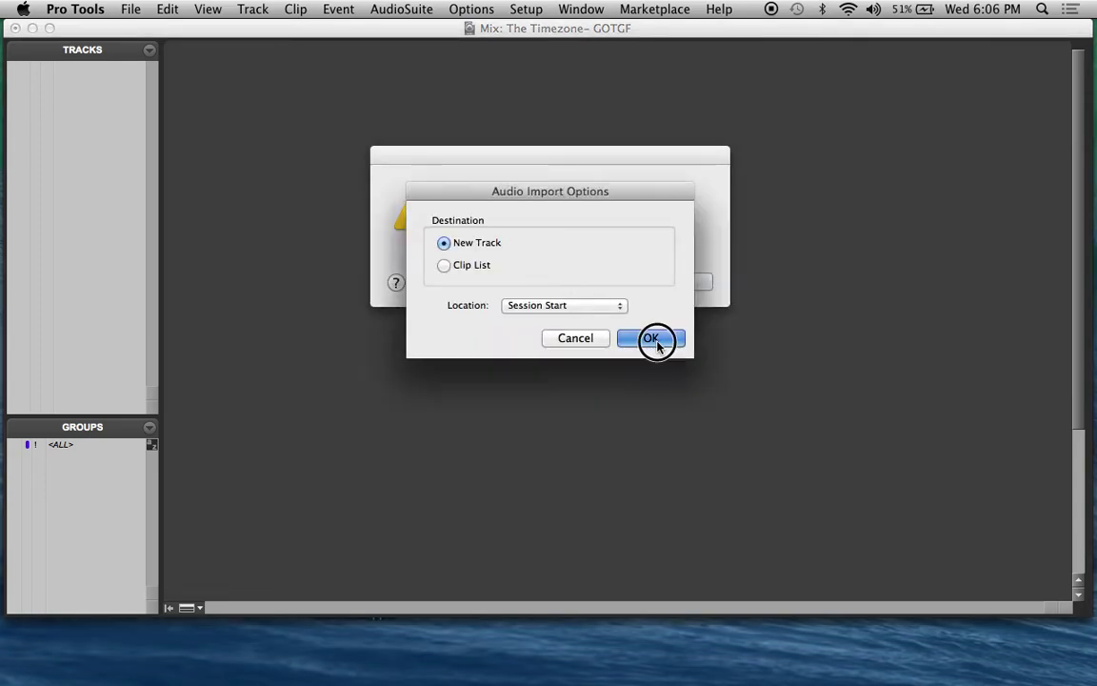
{"action": "left_click", "coordinate": [681, 285]}
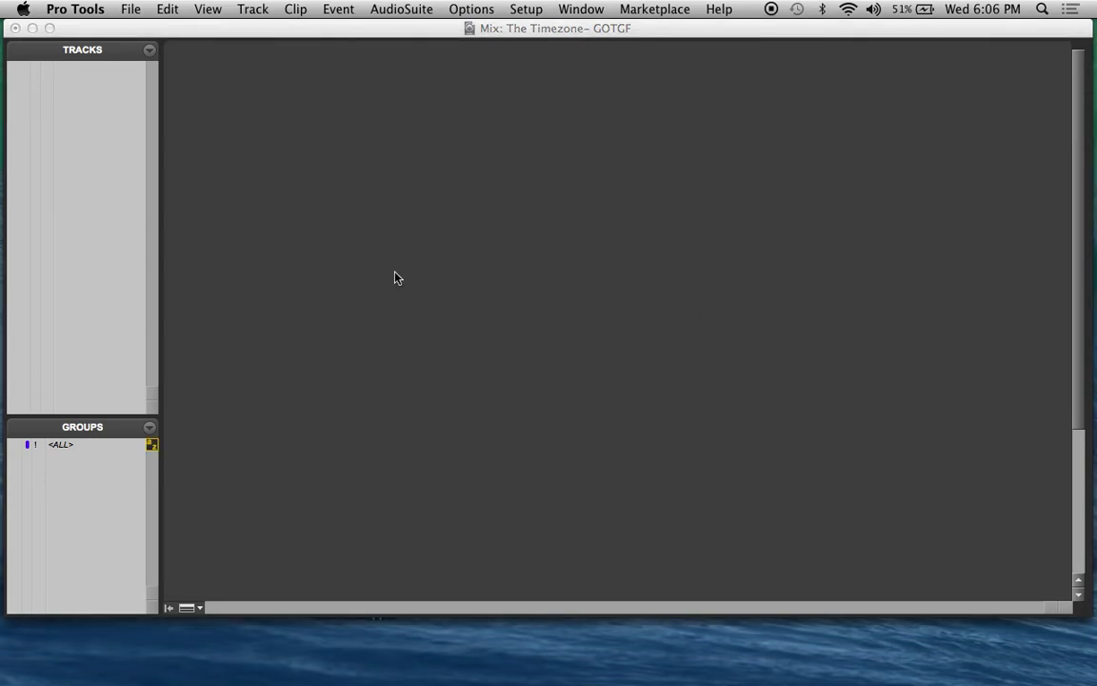
Examine the imported tracks in the Mix window and their clips in the Edit window, from 01_Kick through 26_BackingVox23c
{"action": "scroll", "coordinate": [407, 153], "scroll_direction": "down", "scroll_amount": 5}
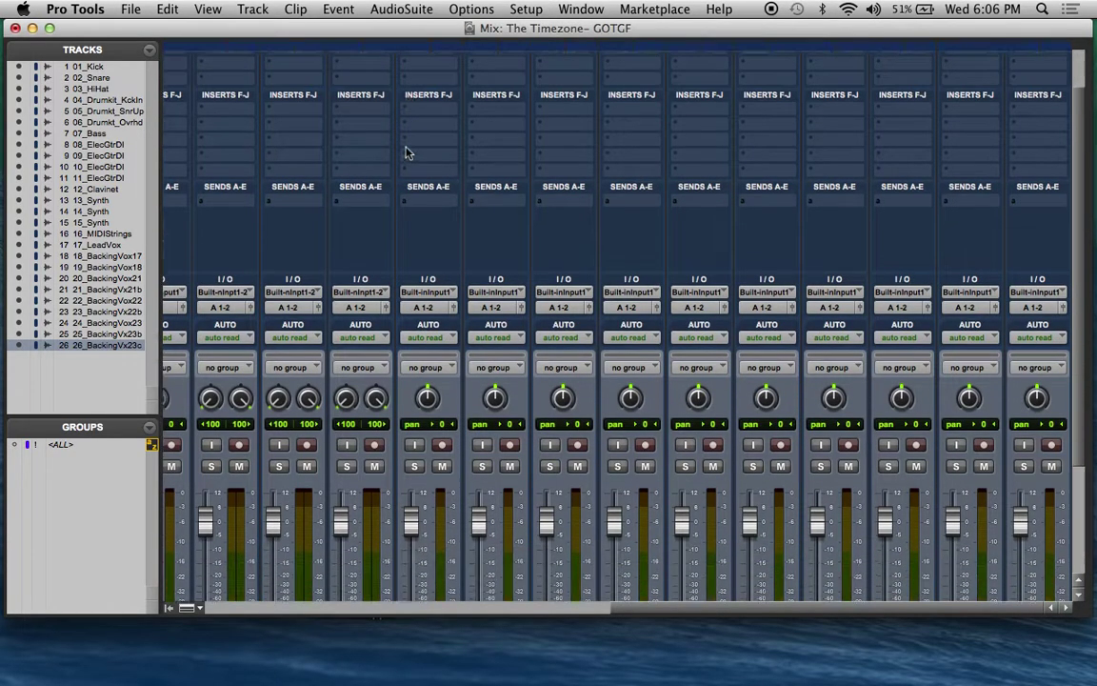
{"action": "scroll", "coordinate": [406, 152], "scroll_direction": "left", "scroll_amount": 10}
{"action": "scroll", "coordinate": [407, 152], "scroll_direction": "left", "scroll_amount": 2}
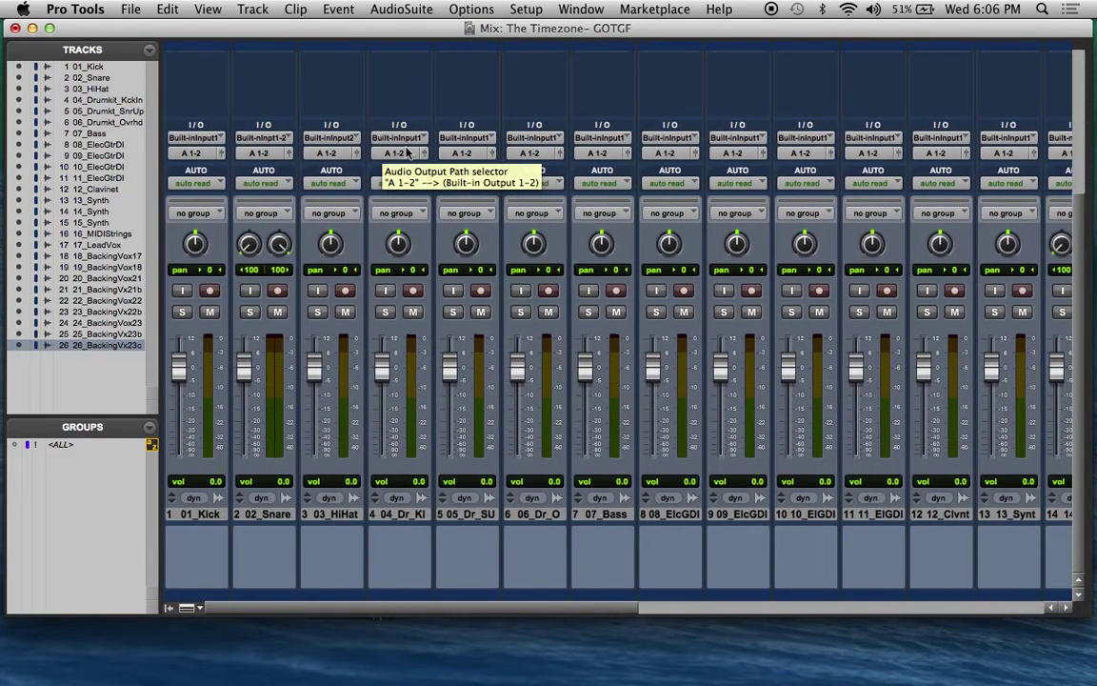
{"action": "key", "text": "super+equal"}
{"action": "scroll", "coordinate": [329, 405], "scroll_direction": "up", "scroll_amount": 10}
{"action": "scroll", "coordinate": [349, 398], "scroll_direction": "up", "scroll_amount": 5}
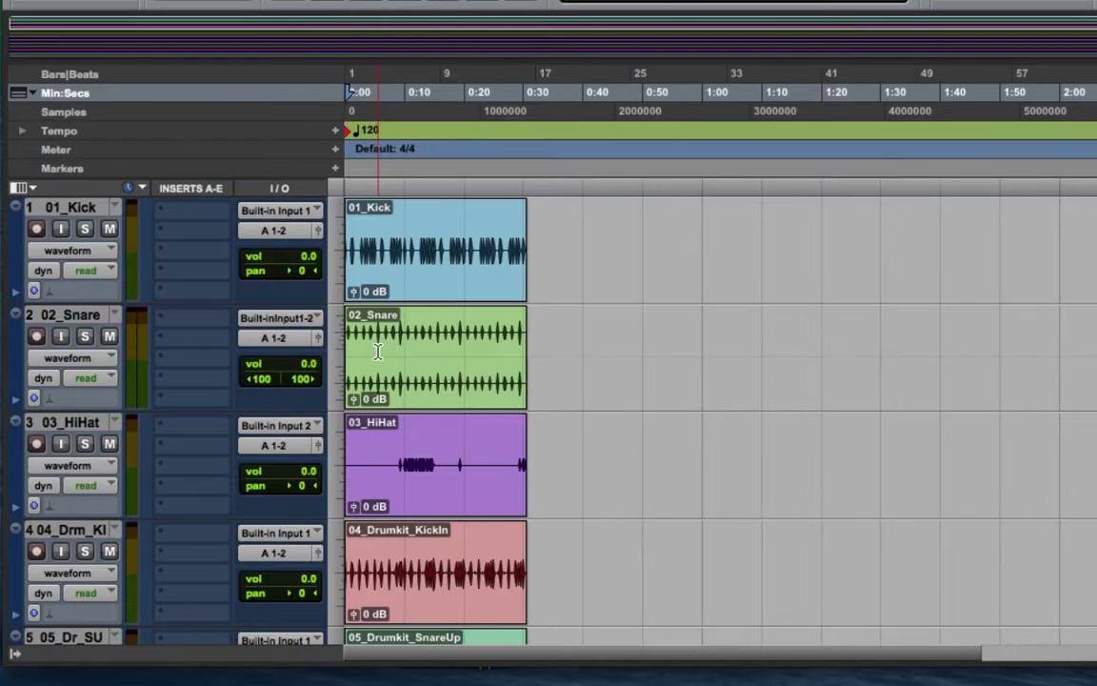
{"action": "scroll", "coordinate": [385, 476], "scroll_direction": "down", "scroll_amount": 2}
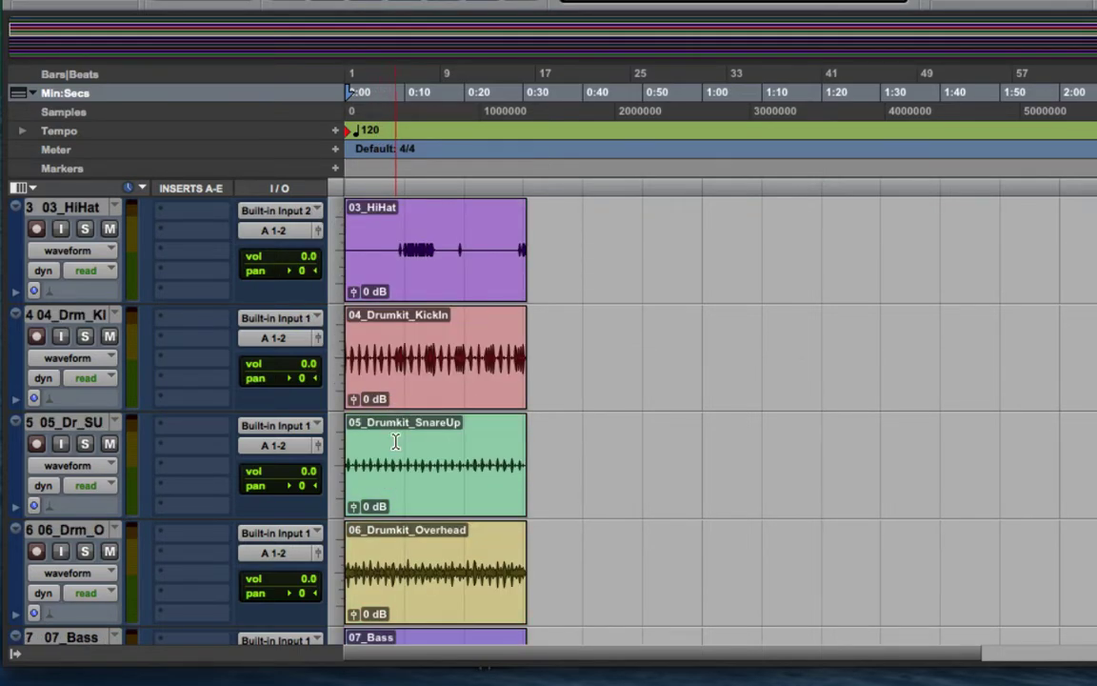
{"action": "scroll", "coordinate": [357, 391], "scroll_direction": "down", "scroll_amount": 2}
{"action": "scroll", "coordinate": [399, 373], "scroll_direction": "down", "scroll_amount": 8}
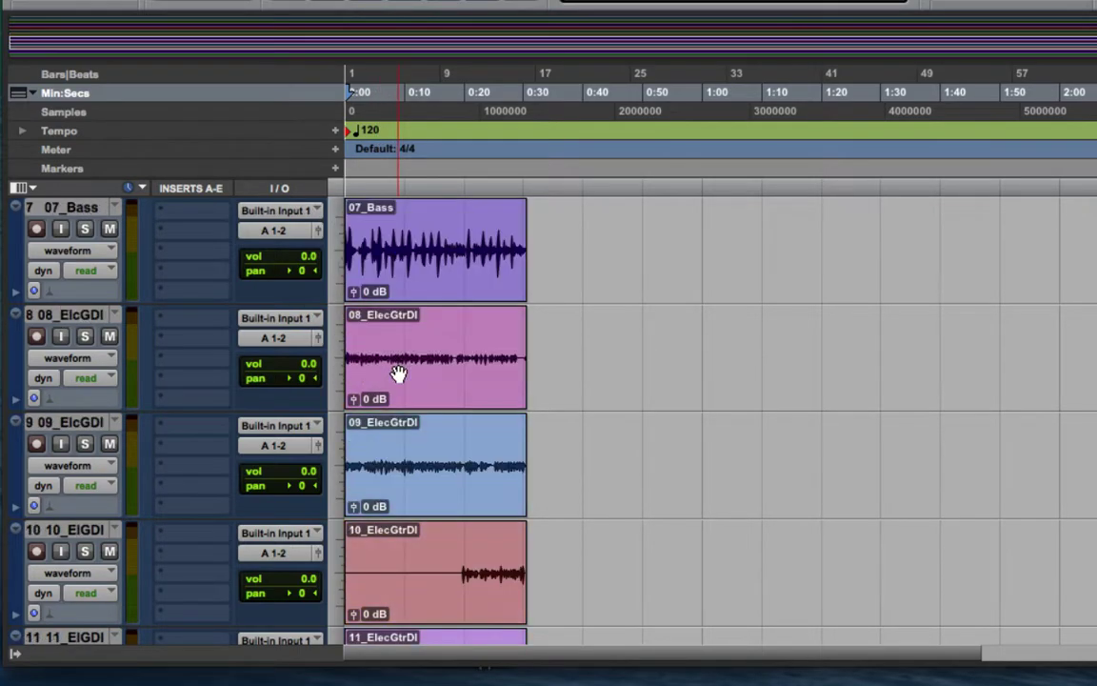
{"action": "scroll", "coordinate": [400, 374], "scroll_direction": "up", "scroll_amount": 2}
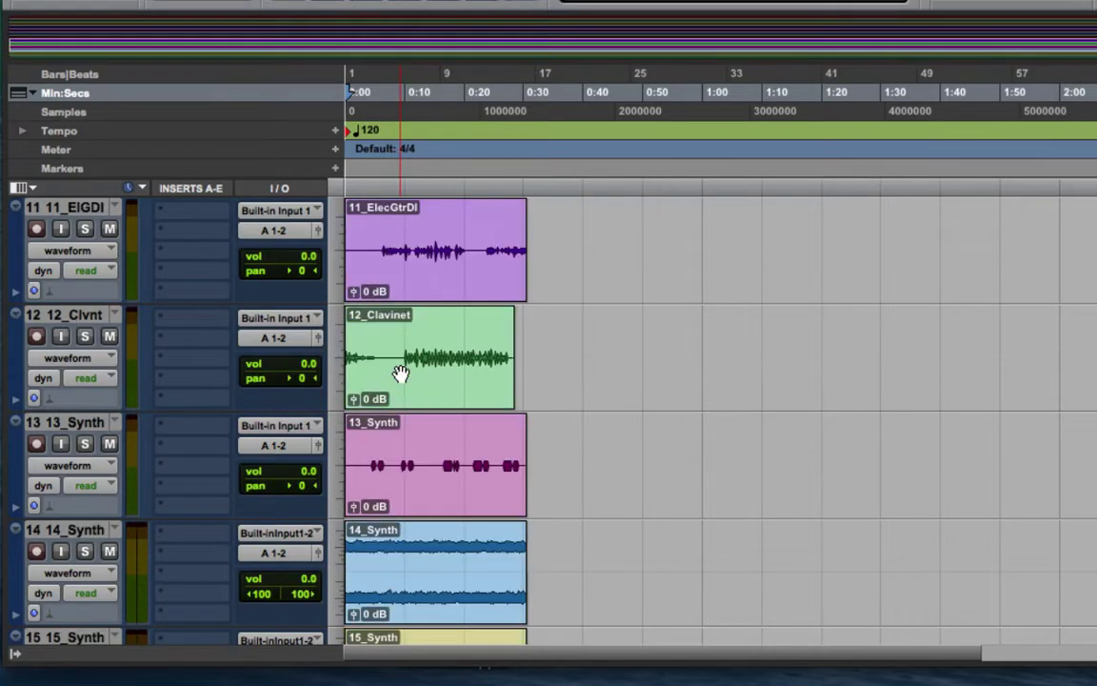
{"action": "scroll", "coordinate": [400, 371], "scroll_direction": "down", "scroll_amount": 5}
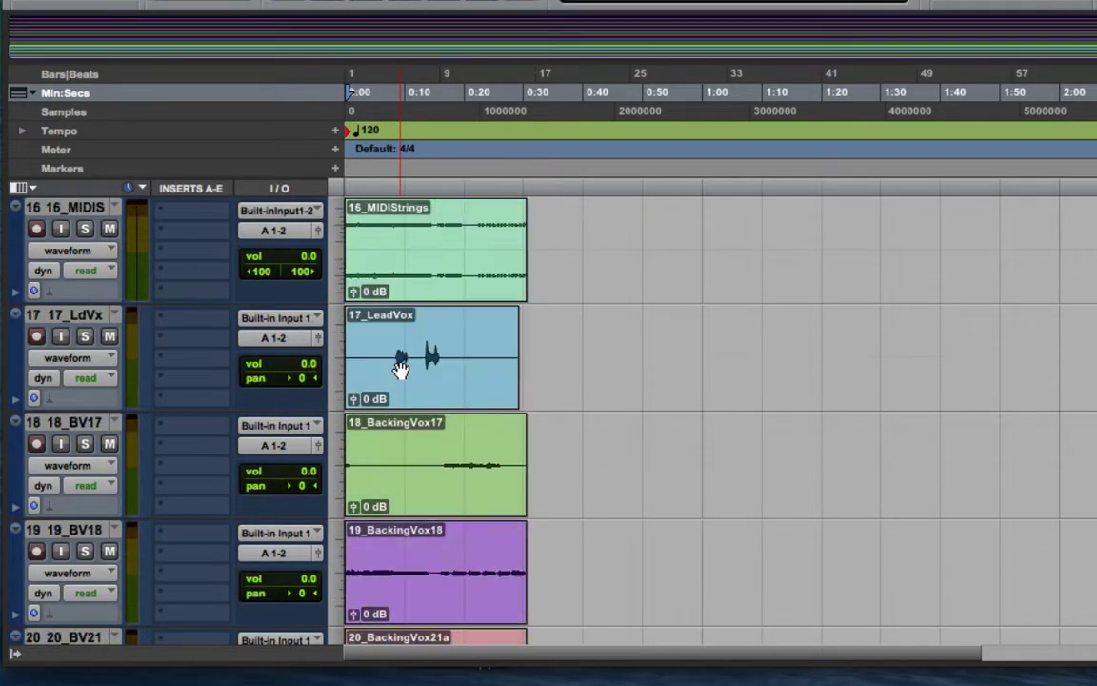
{"action": "scroll", "coordinate": [400, 371], "scroll_direction": "down", "scroll_amount": 7}
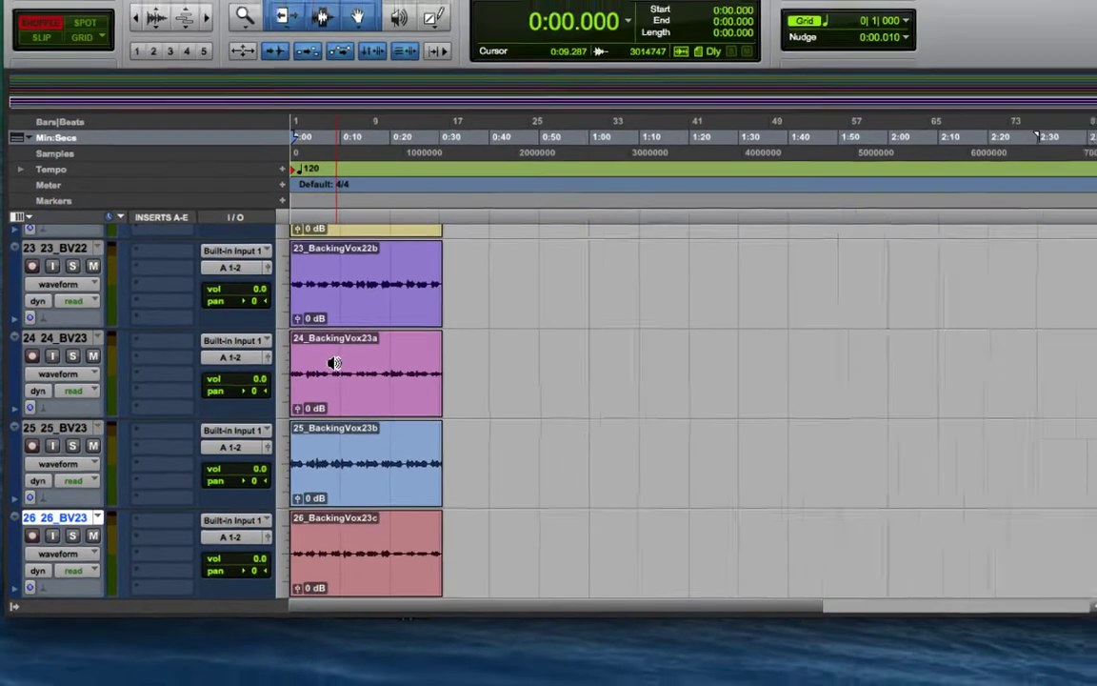
Activate the <ALL> group in the Mix window and raise all track faders together to +12.0 dB
{"action": "key", "text": "super+equal"}
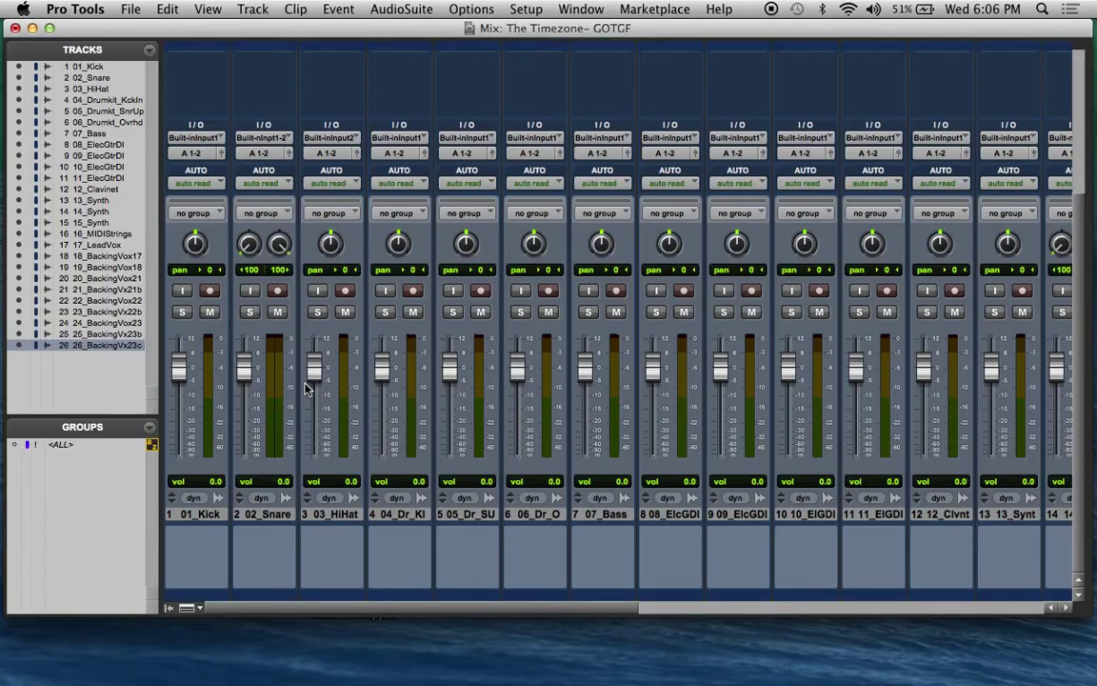
{"action": "left_click", "coordinate": [71, 448]}
{"action": "left_click_drag", "start_coordinate": [181, 379], "coordinate": [191, 332]}
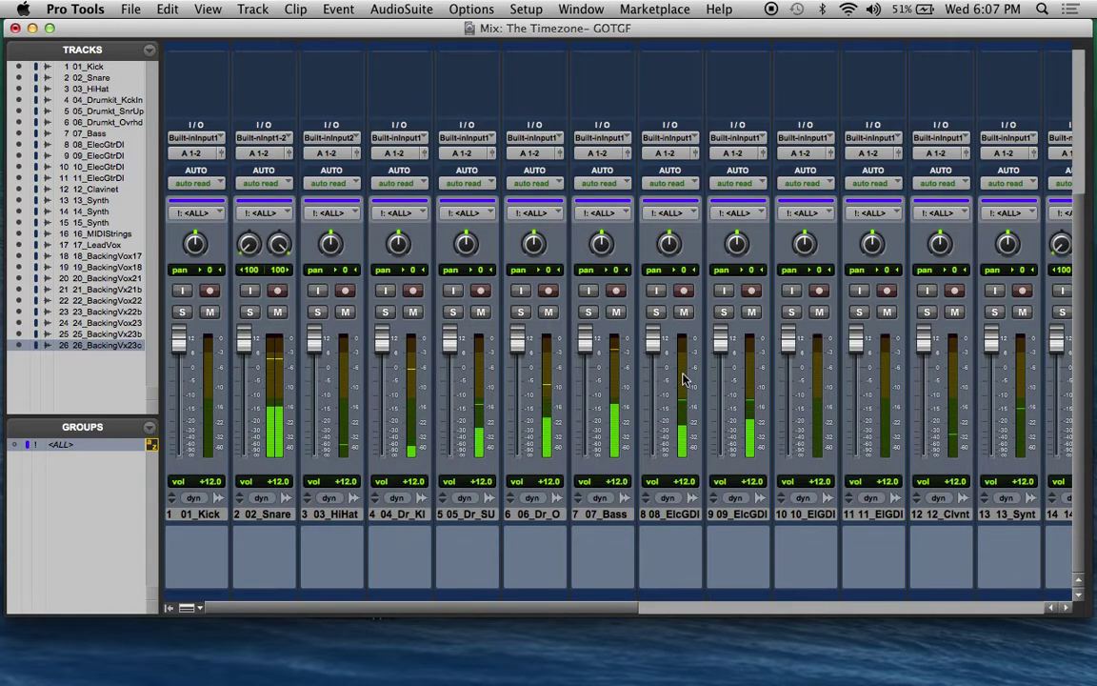
{"action": "scroll", "coordinate": [654, 448], "scroll_direction": "right", "scroll_amount": 10}
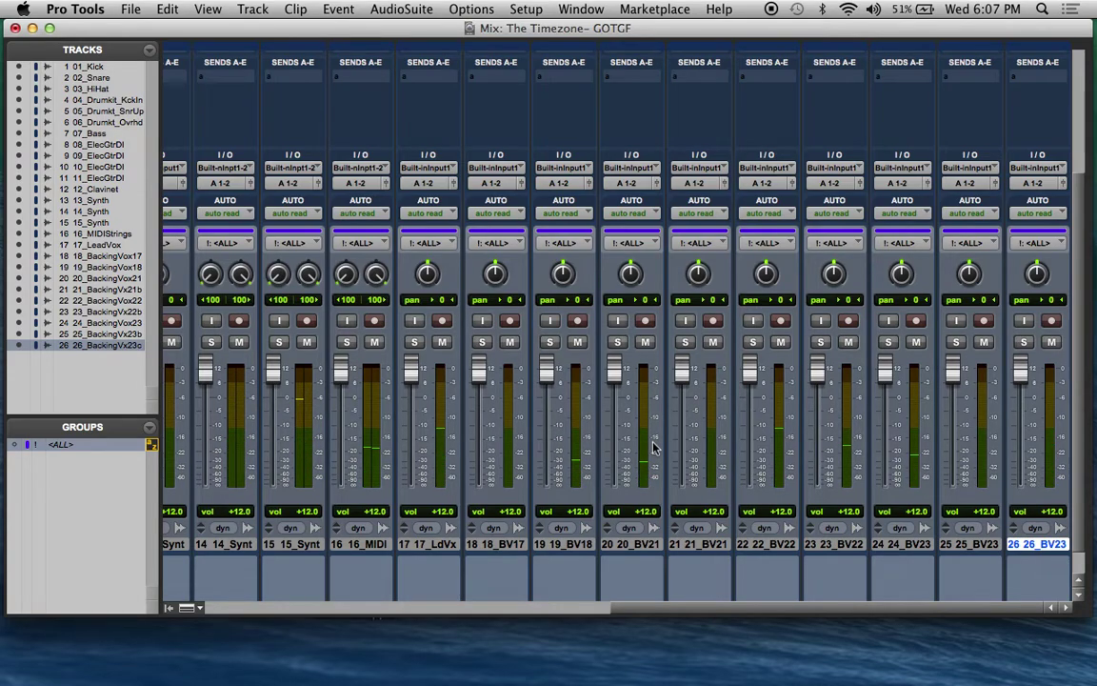
Switch to the Cambridge-MT multitrack page in Chrome and lower the computer's output volume ahead of previewing
{"action": "key", "text": "super+Tab"}
{"action": "key", "text": "super+Tab"}
{"action": "key", "text": "super+Tab"}
{"action": "key", "text": "super+Tab"}
{"action": "key", "text": "super+Tab"}
{"action": "key", "text": "super+Tab"}
{"action": "key", "text": "super+Tab"}
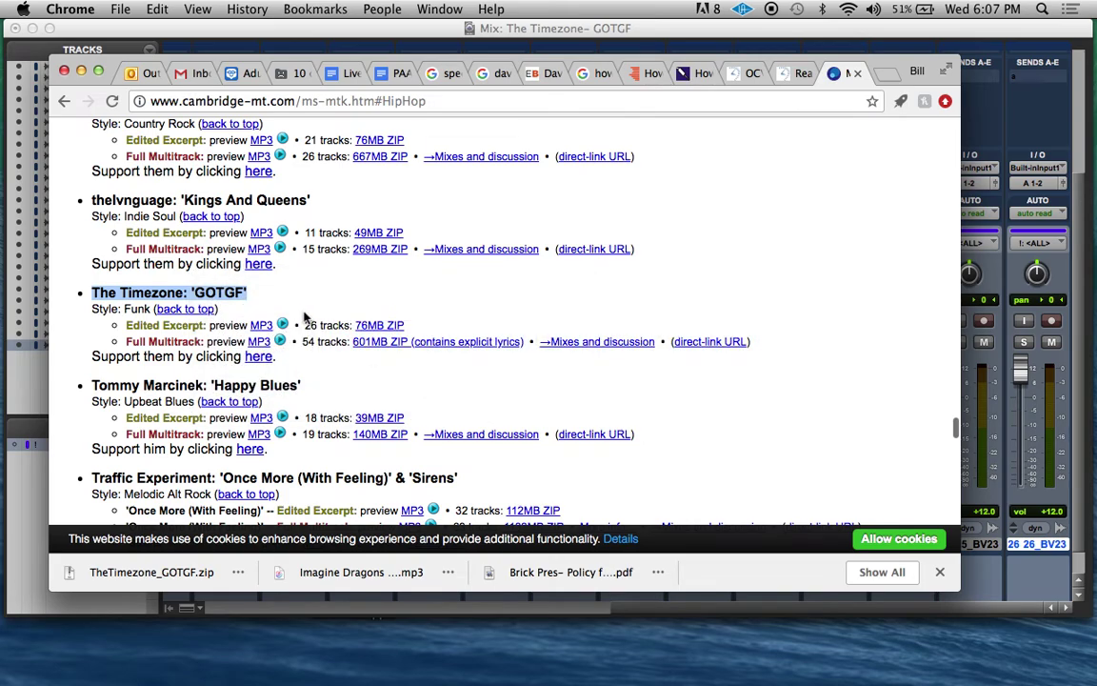
{"action": "key", "text": "XF86AudioLowerVolume"}
{"action": "key", "text": "XF86AudioLowerVolume"}
{"action": "key", "text": "XF86AudioLowerVolume"}
{"action": "key", "text": "XF86AudioLowerVolume"}
{"action": "key", "text": "XF86AudioLowerVolume"}
{"action": "key", "text": "XF86AudioLowerVolume"}
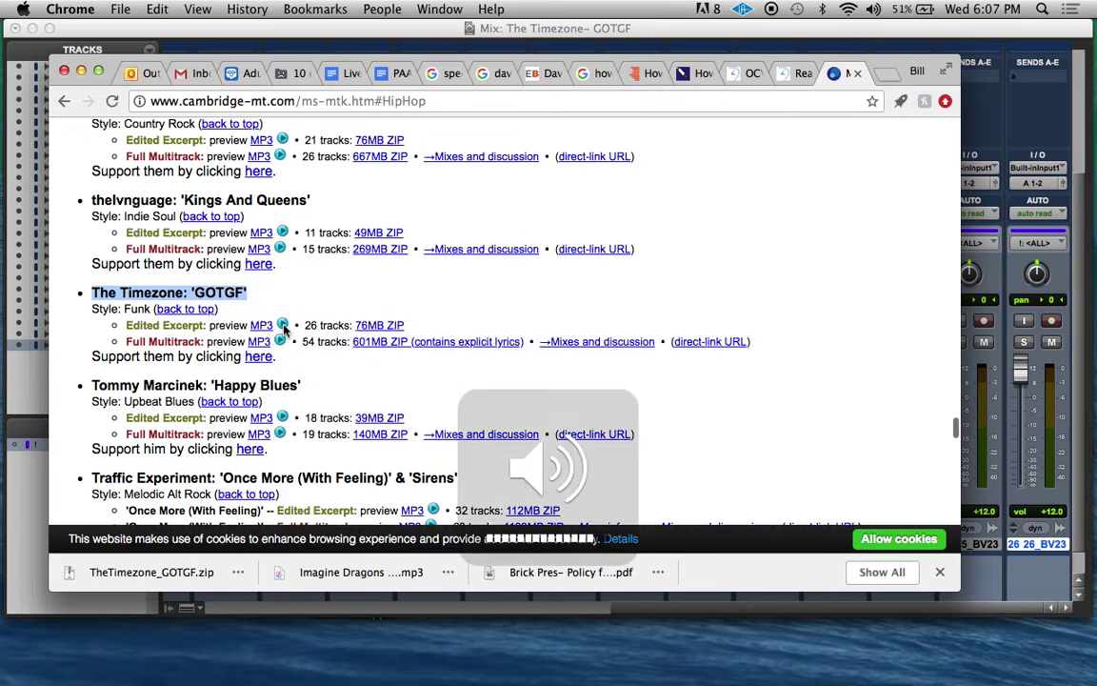
Play the Edited Excerpt MP3 preview of The Timezone's 'GOTGF' and raise the output volume to hear it
{"action": "left_click", "coordinate": [283, 326]}
{"action": "key", "text": "XF86AudioRaiseVolume"}
{"action": "key", "text": "XF86AudioRaiseVolume"}
{"action": "key", "text": "XF86AudioRaiseVolume"}
{"action": "key", "text": "XF86AudioRaiseVolume"}
{"action": "key", "text": "XF86AudioRaiseVolume"}
{"action": "key", "text": "XF86AudioRaiseVolume"}
{"action": "key", "text": "XF86AudioRaiseVolume"}
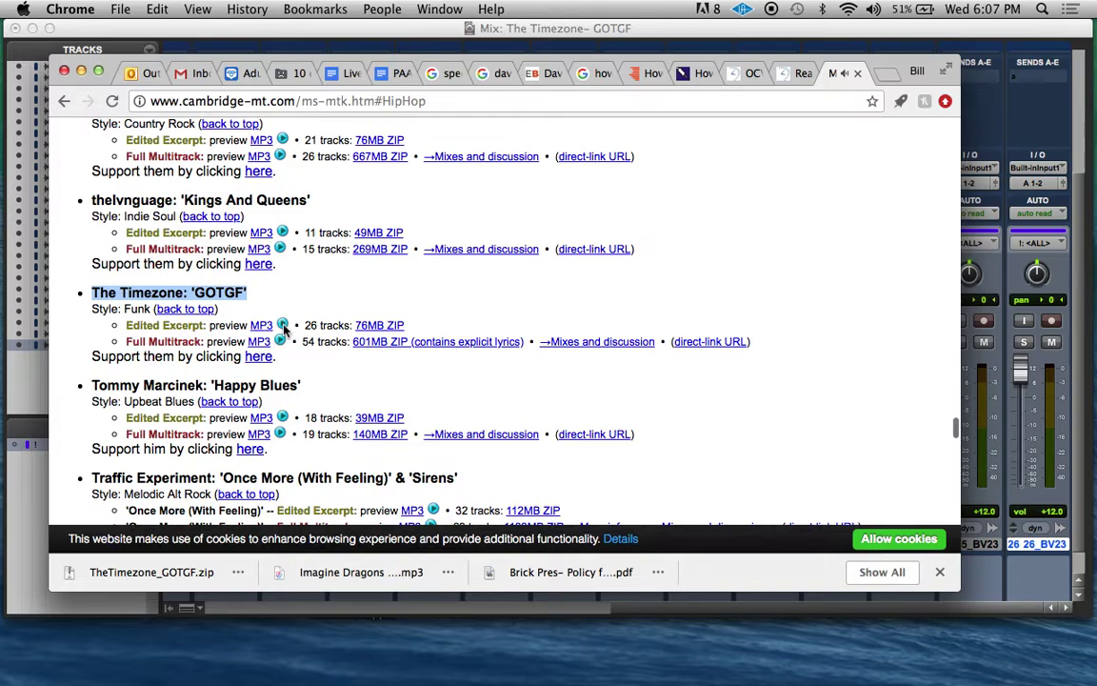
Switch back to Pro Tools and set the Mix window to narrow channel strips
{"action": "key", "text": "super+Tab"}
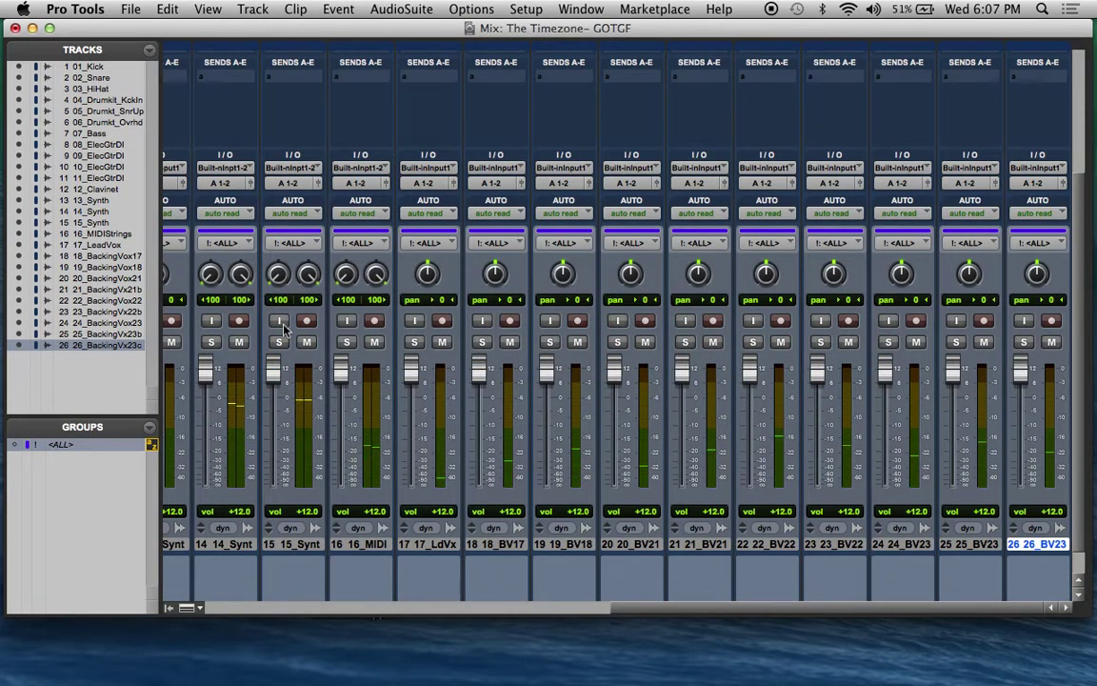
{"action": "key", "text": "alt+super+m"}
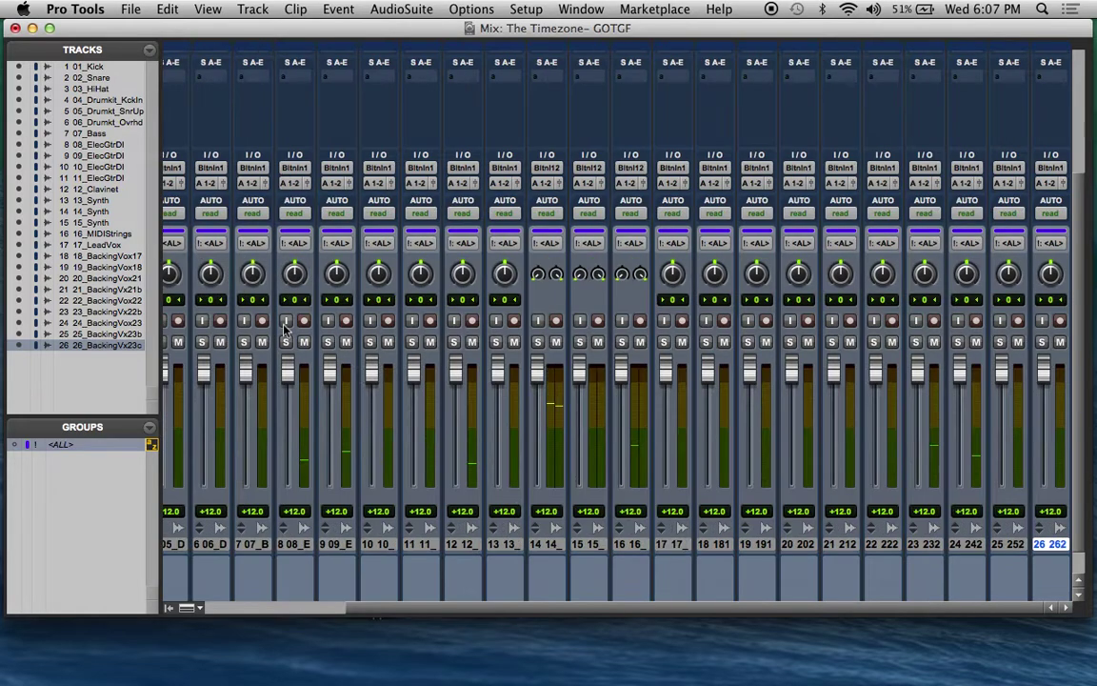